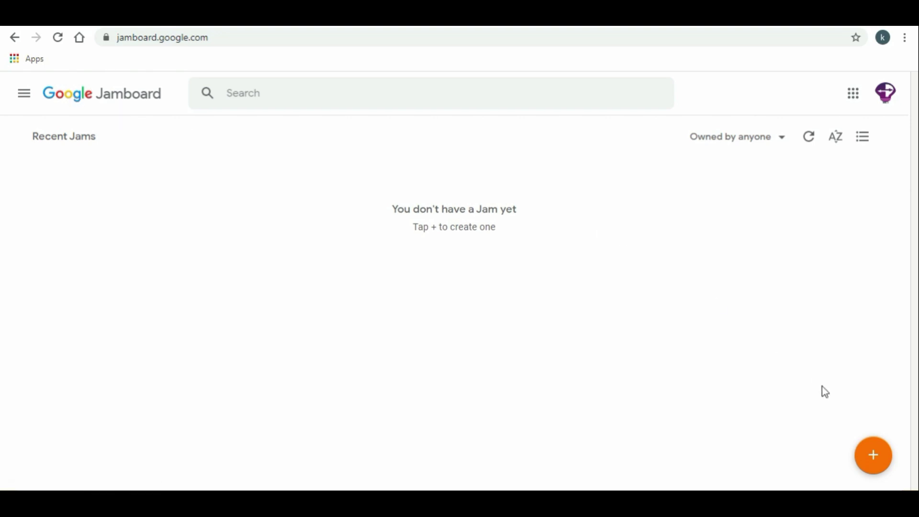
Step: Create a new blank jam and title it 'My project'
{"action": "left_click", "coordinate": [872, 458]}
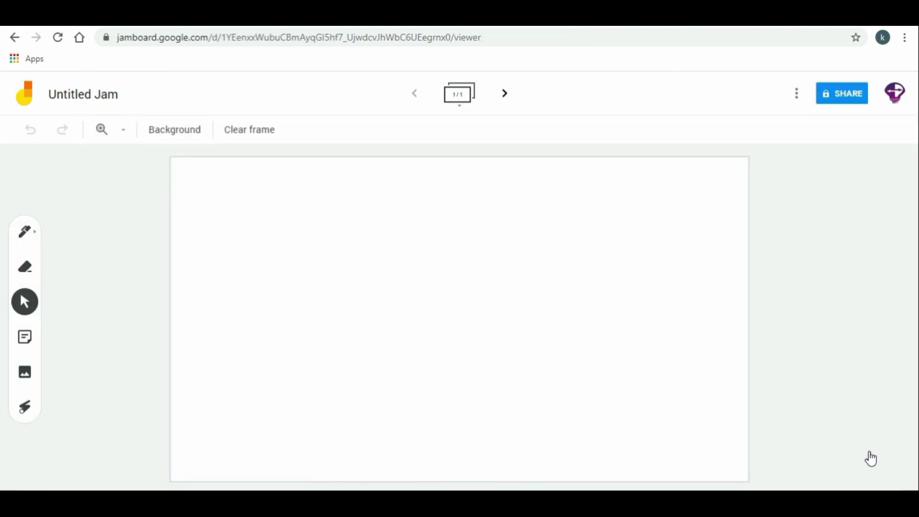
{"action": "left_click", "coordinate": [122, 89]}
{"action": "type", "text": "My project"}
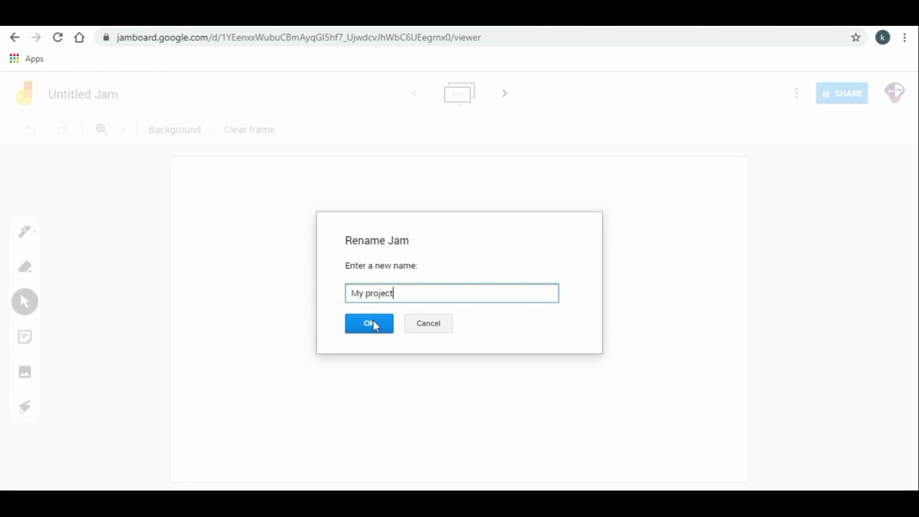
{"action": "left_click", "coordinate": [376, 327]}
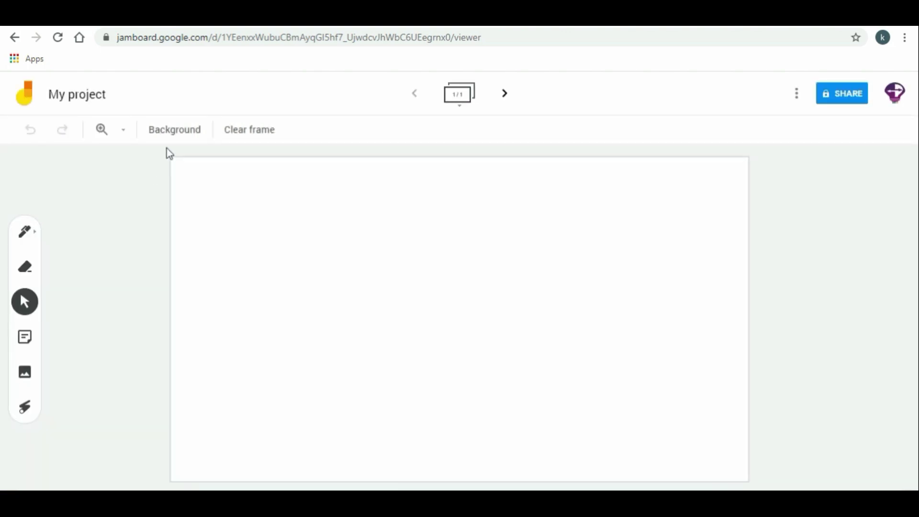
Step: Try teal, black, dotted and ruled frame backgrounds
{"action": "left_click", "coordinate": [175, 138]}
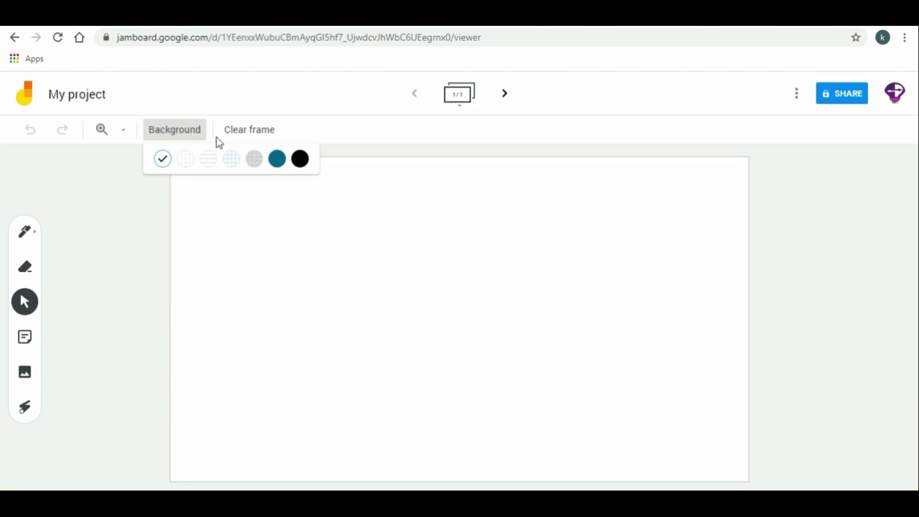
{"action": "left_click", "coordinate": [277, 159]}
{"action": "left_click", "coordinate": [194, 137]}
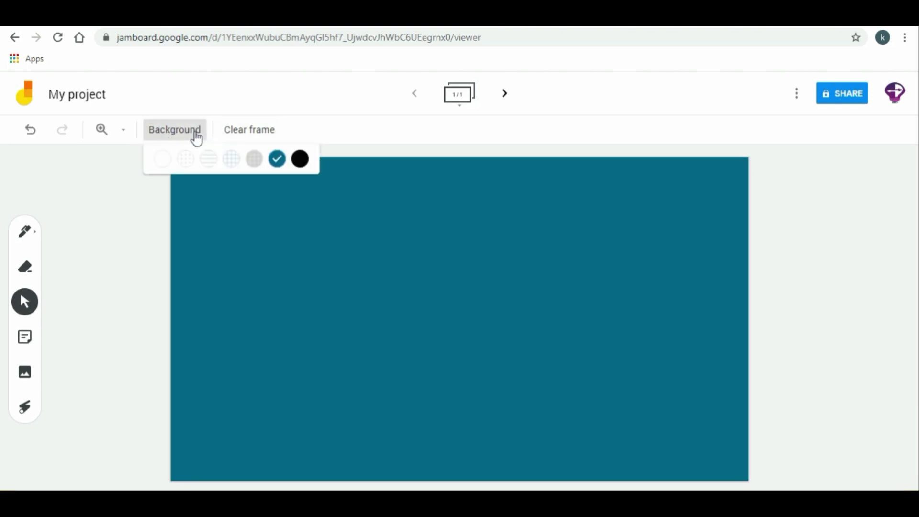
{"action": "left_click", "coordinate": [300, 157]}
{"action": "left_click", "coordinate": [195, 140]}
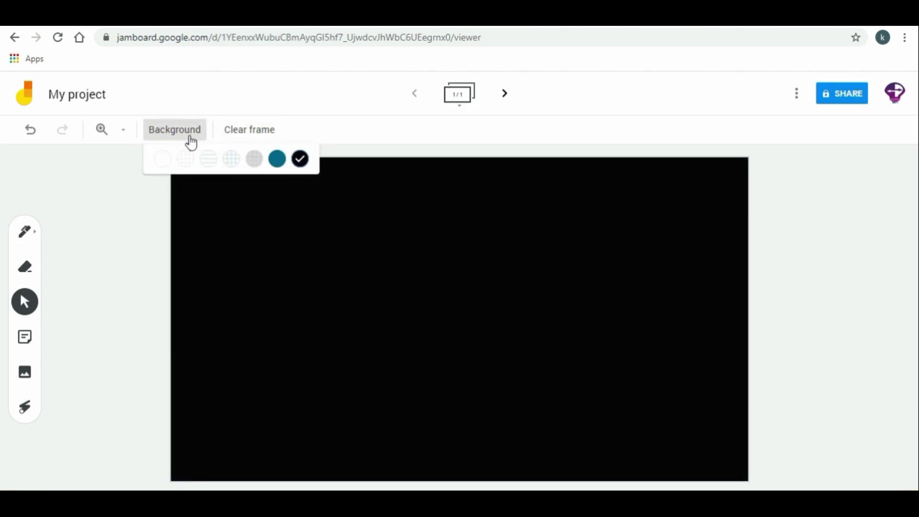
{"action": "left_click", "coordinate": [185, 159]}
{"action": "left_click", "coordinate": [177, 138]}
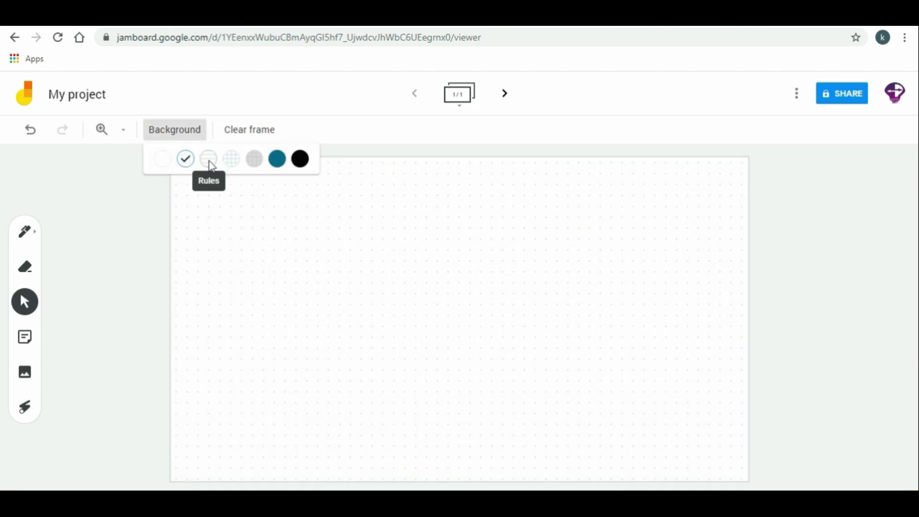
{"action": "left_click", "coordinate": [208, 161]}
Step: Try grid, black and ruled backgrounds, then settle on the dotted background
{"action": "left_click", "coordinate": [190, 139]}
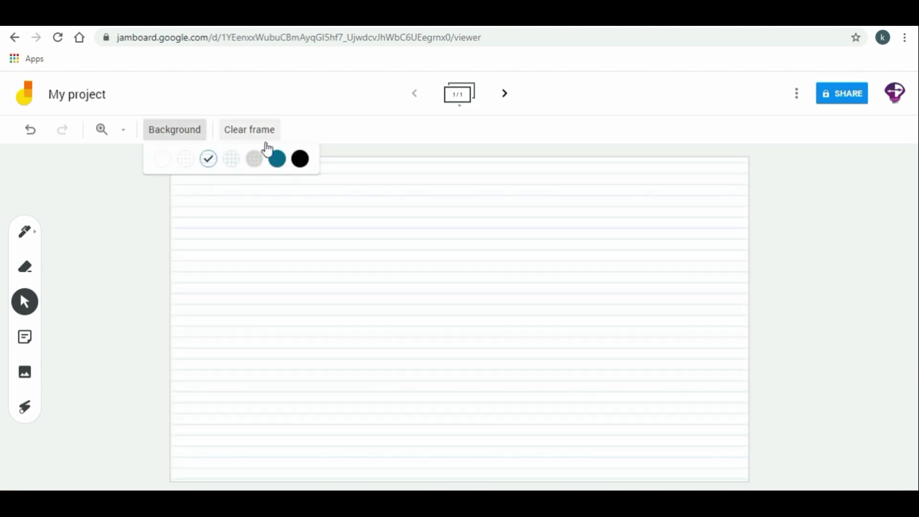
{"action": "left_click", "coordinate": [254, 162]}
{"action": "left_click", "coordinate": [190, 139]}
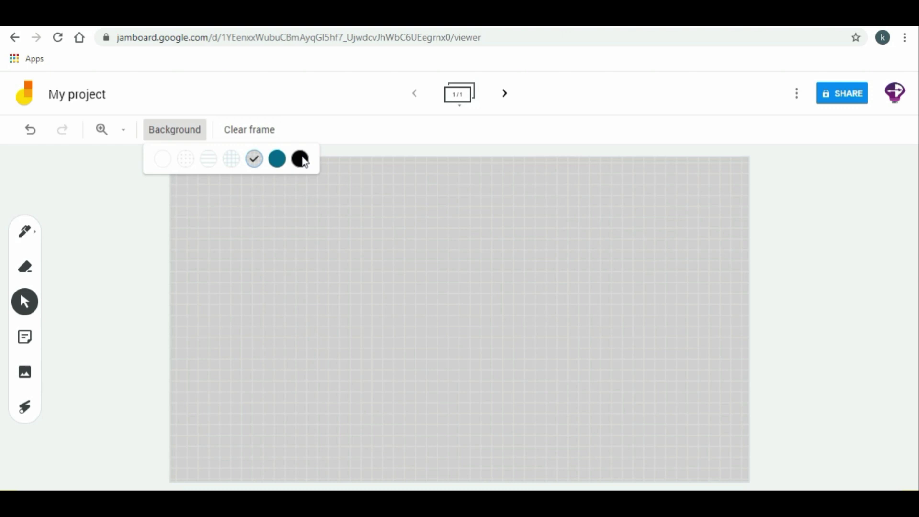
{"action": "left_click", "coordinate": [300, 159]}
{"action": "left_click", "coordinate": [193, 138]}
{"action": "left_click", "coordinate": [208, 158]}
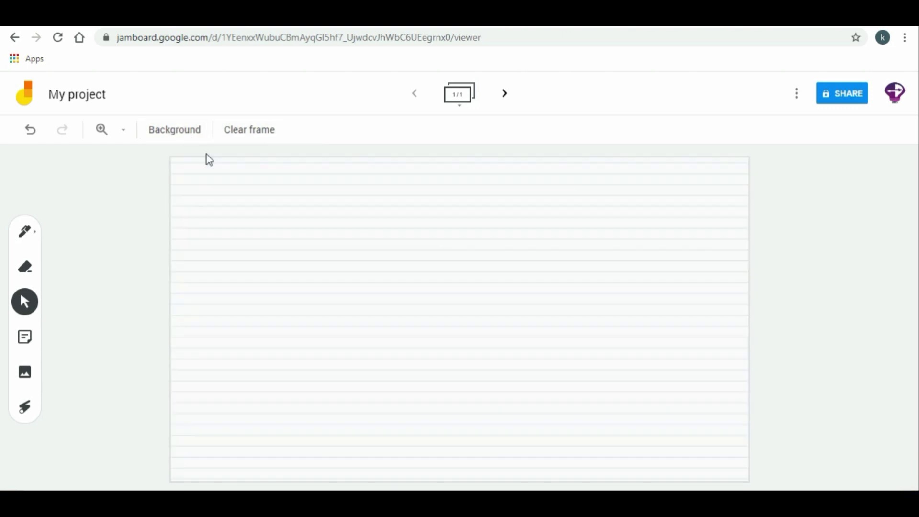
{"action": "left_click", "coordinate": [185, 139]}
Step: Handwrite 'Hello!' on the frame with the pen
{"action": "left_click", "coordinate": [32, 242]}
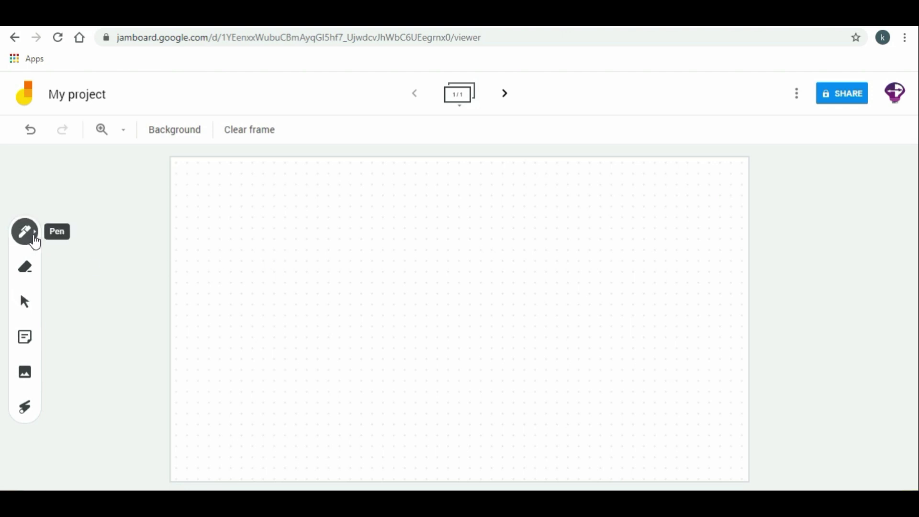
{"action": "left_click", "coordinate": [34, 242]}
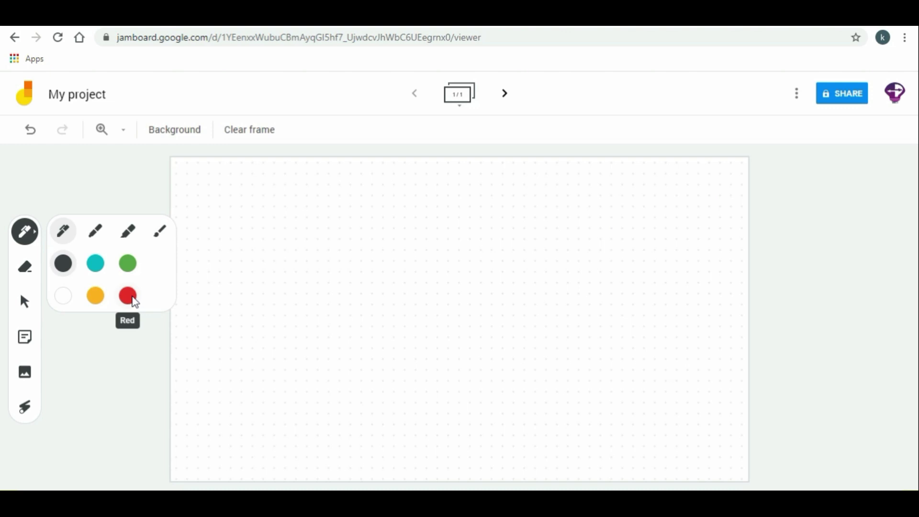
{"action": "mouse_move", "coordinate": [263, 230]}
{"action": "left_mouse_down"}
{"action": "mouse_move", "coordinate": [269, 280]}
{"action": "mouse_move", "coordinate": [283, 249]}
{"action": "mouse_move", "coordinate": [297, 276]}
{"action": "left_mouse_up"}
{"action": "left_click_drag", "start_coordinate": [307, 261], "coordinate": [326, 262]}
{"action": "left_click_drag", "start_coordinate": [323, 221], "coordinate": [346, 260]}
{"action": "left_click_drag", "start_coordinate": [359, 227], "coordinate": [355, 231]}
{"action": "left_click_drag", "start_coordinate": [377, 212], "coordinate": [394, 250]}
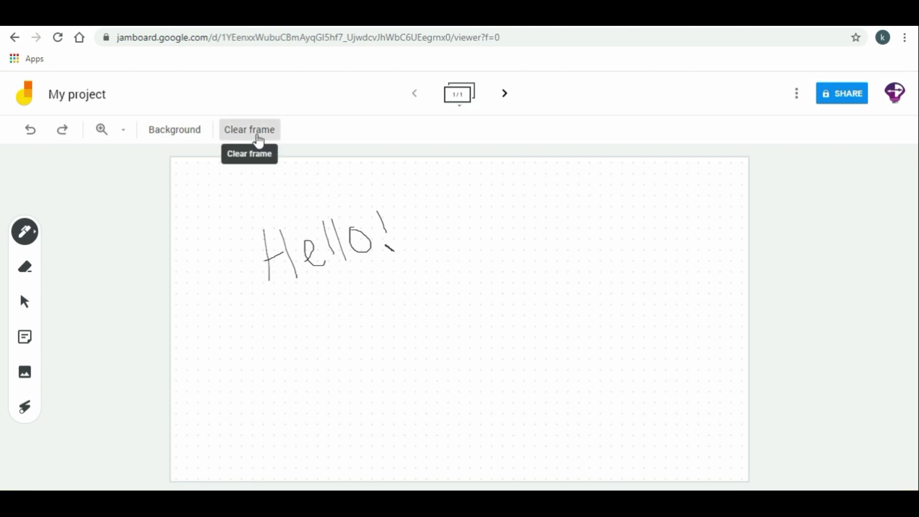
Step: Clear the frame, then write and underline 'Hello' with the thick marker
{"action": "left_click", "coordinate": [251, 132]}
{"action": "left_click", "coordinate": [26, 232]}
{"action": "left_click", "coordinate": [128, 231]}
{"action": "mouse_move", "coordinate": [282, 226]}
{"action": "left_mouse_down"}
{"action": "mouse_move", "coordinate": [317, 223]}
{"action": "mouse_move", "coordinate": [275, 263]}
{"action": "left_mouse_up"}
{"action": "mouse_move", "coordinate": [287, 246]}
{"action": "left_mouse_down"}
{"action": "mouse_move", "coordinate": [335, 228]}
{"action": "mouse_move", "coordinate": [328, 256]}
{"action": "left_mouse_up"}
{"action": "mouse_move", "coordinate": [342, 247]}
{"action": "left_mouse_down"}
{"action": "mouse_move", "coordinate": [363, 249]}
{"action": "mouse_move", "coordinate": [412, 211]}
{"action": "mouse_move", "coordinate": [454, 251]}
{"action": "mouse_move", "coordinate": [478, 225]}
{"action": "left_mouse_up"}
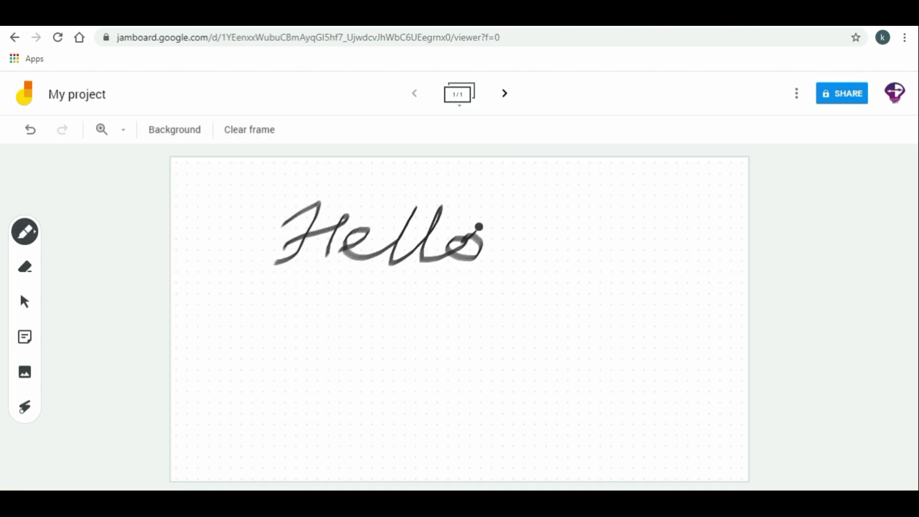
{"action": "left_click_drag", "start_coordinate": [316, 294], "coordinate": [548, 275]}
Step: Write a red underlined 'Hello' to the right of the black one
{"action": "left_click", "coordinate": [25, 232]}
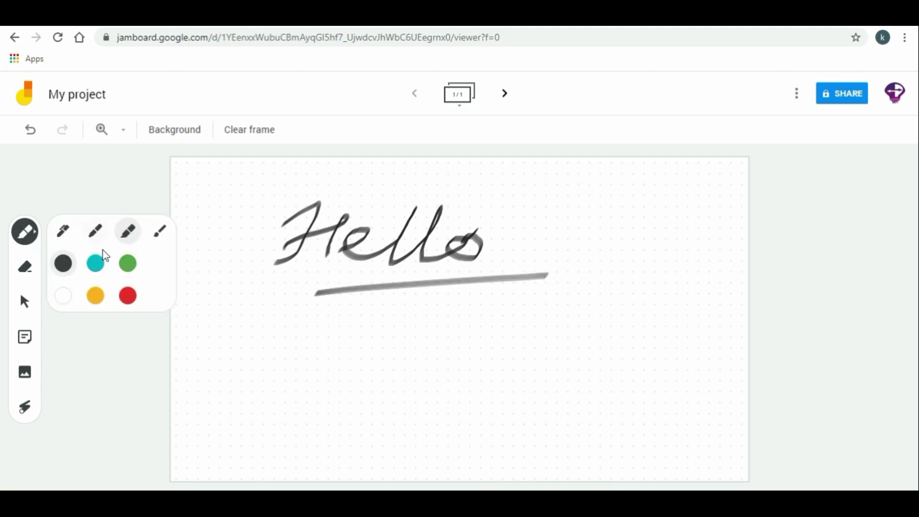
{"action": "left_click", "coordinate": [127, 296]}
{"action": "mouse_move", "coordinate": [553, 207]}
{"action": "left_mouse_down"}
{"action": "mouse_move", "coordinate": [528, 266]}
{"action": "mouse_move", "coordinate": [555, 268]}
{"action": "mouse_move", "coordinate": [642, 219]}
{"action": "mouse_move", "coordinate": [683, 252]}
{"action": "mouse_move", "coordinate": [699, 230]}
{"action": "left_mouse_up"}
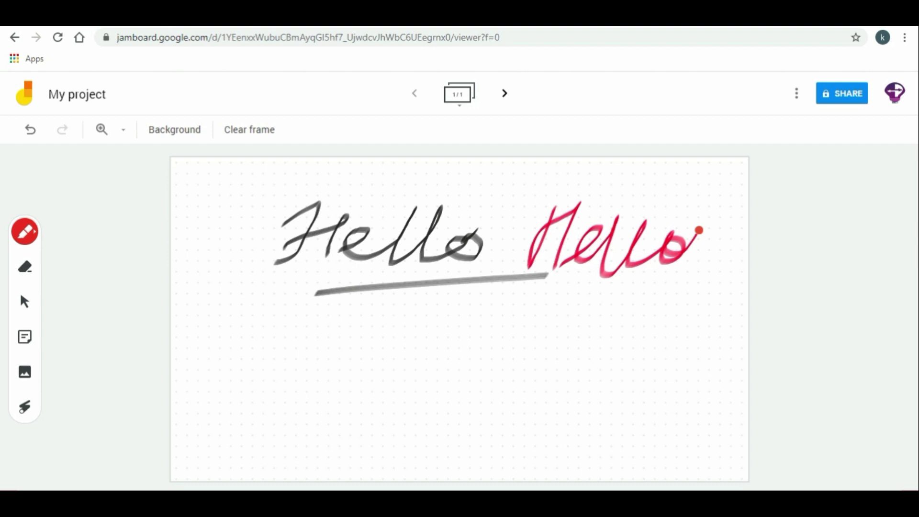
{"action": "left_click_drag", "start_coordinate": [588, 314], "coordinate": [736, 255]}
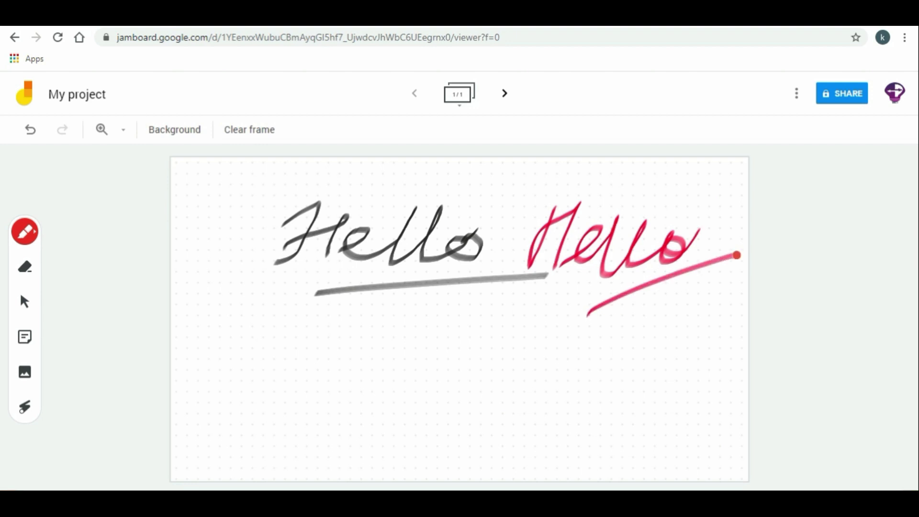
Step: Erase the black underline and the red Hello, keeping only the black Hello
{"action": "left_click", "coordinate": [26, 268]}
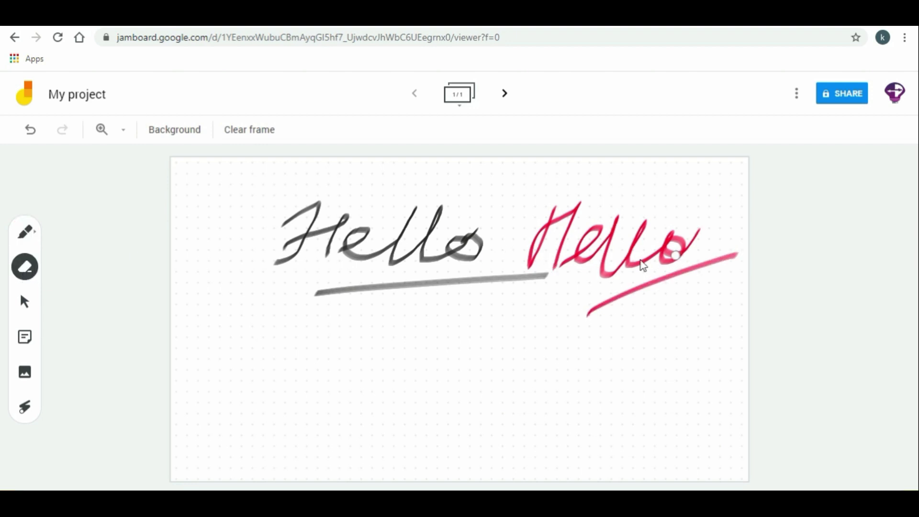
{"action": "left_click_drag", "start_coordinate": [550, 279], "coordinate": [346, 291]}
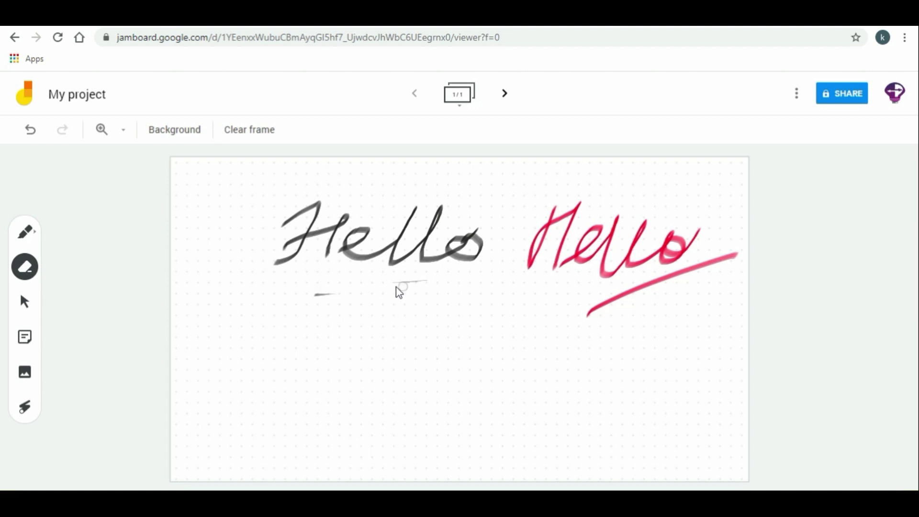
{"action": "mouse_move", "coordinate": [484, 249]}
{"action": "left_mouse_down"}
{"action": "mouse_move", "coordinate": [656, 215]}
{"action": "mouse_move", "coordinate": [734, 260]}
{"action": "mouse_move", "coordinate": [651, 263]}
{"action": "mouse_move", "coordinate": [662, 253]}
{"action": "mouse_move", "coordinate": [644, 238]}
{"action": "mouse_move", "coordinate": [581, 254]}
{"action": "mouse_move", "coordinate": [611, 266]}
{"action": "mouse_move", "coordinate": [600, 273]}
{"action": "left_mouse_up"}
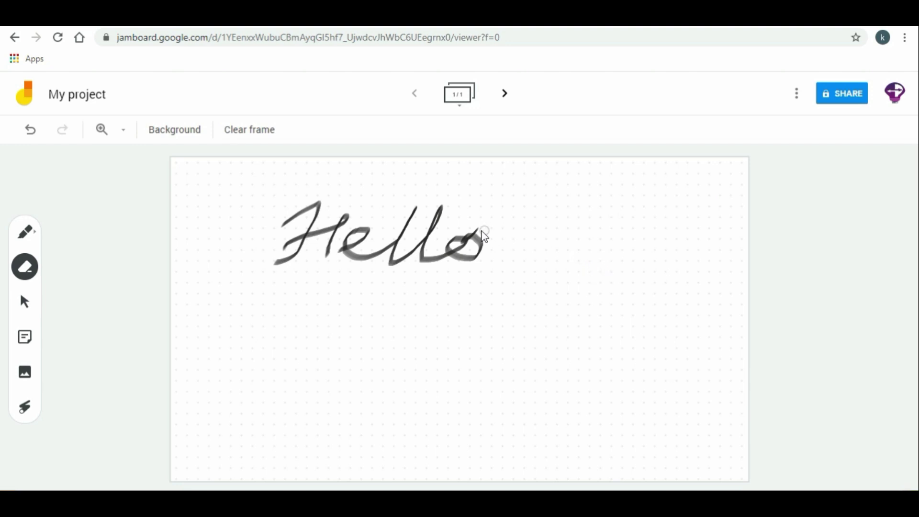
{"action": "left_click", "coordinate": [25, 302]}
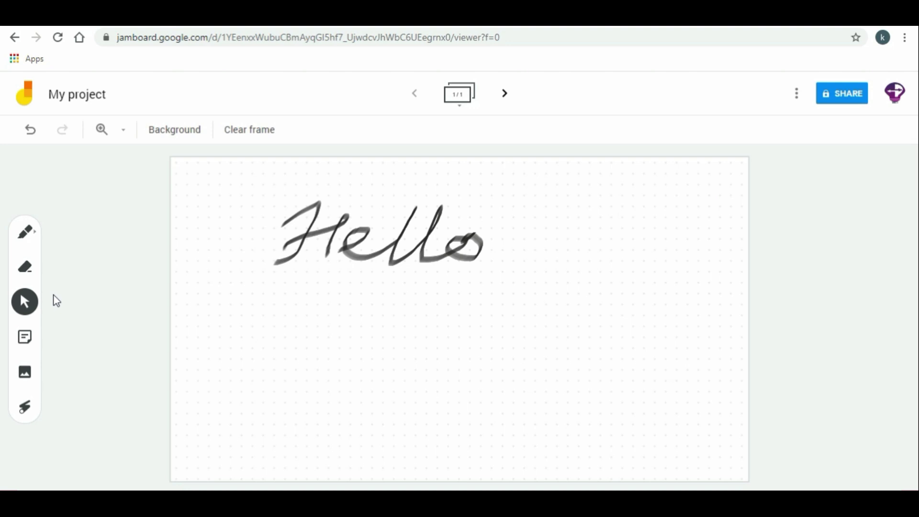
Step: Add a green sticky note reading 'Hello Students !' beside the handwritten Hello
{"action": "left_click", "coordinate": [25, 337]}
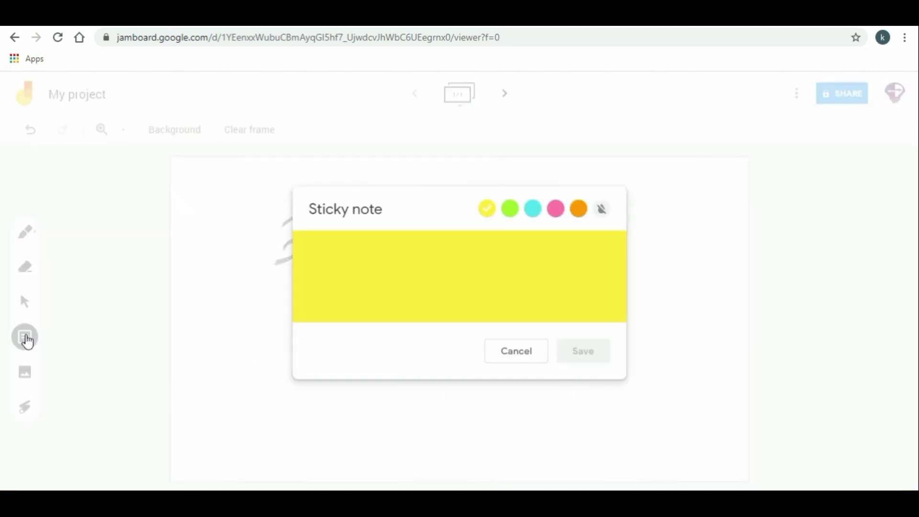
{"action": "left_click", "coordinate": [510, 209]}
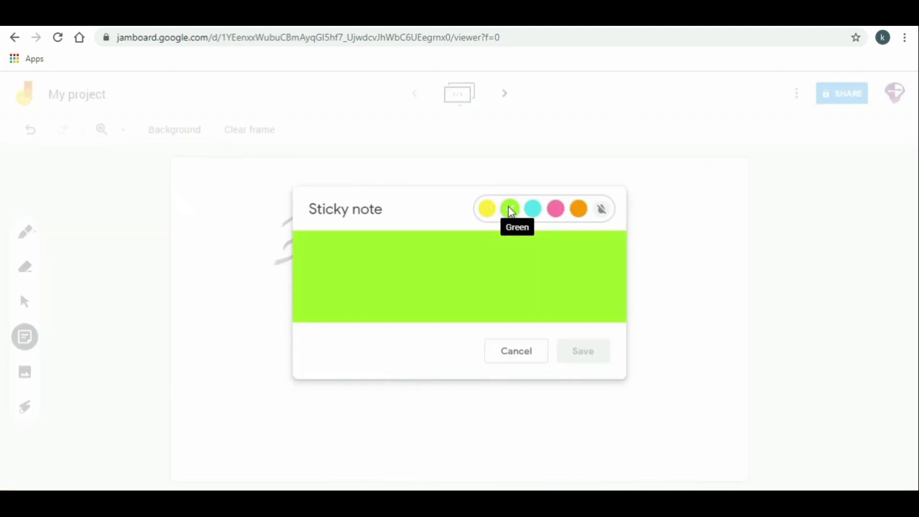
{"action": "left_click", "coordinate": [534, 210]}
{"action": "left_click", "coordinate": [556, 209]}
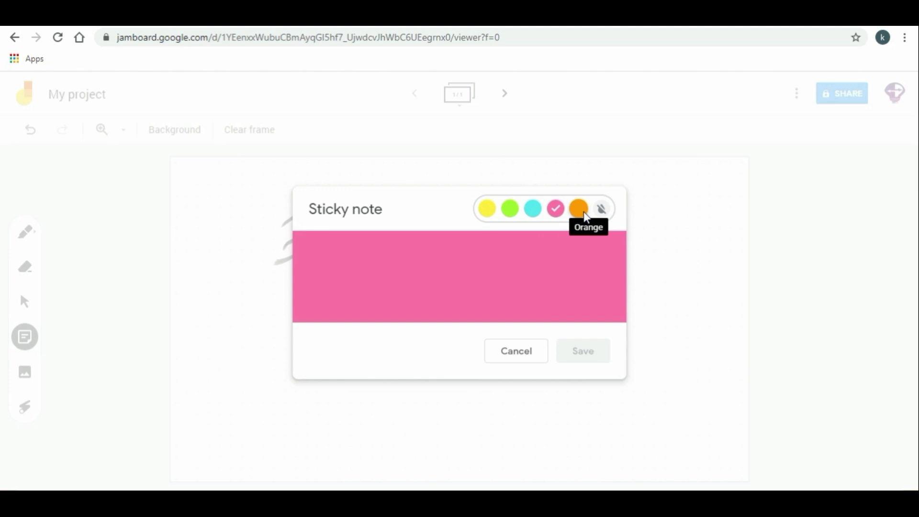
{"action": "left_click", "coordinate": [586, 216]}
{"action": "left_click", "coordinate": [602, 216]}
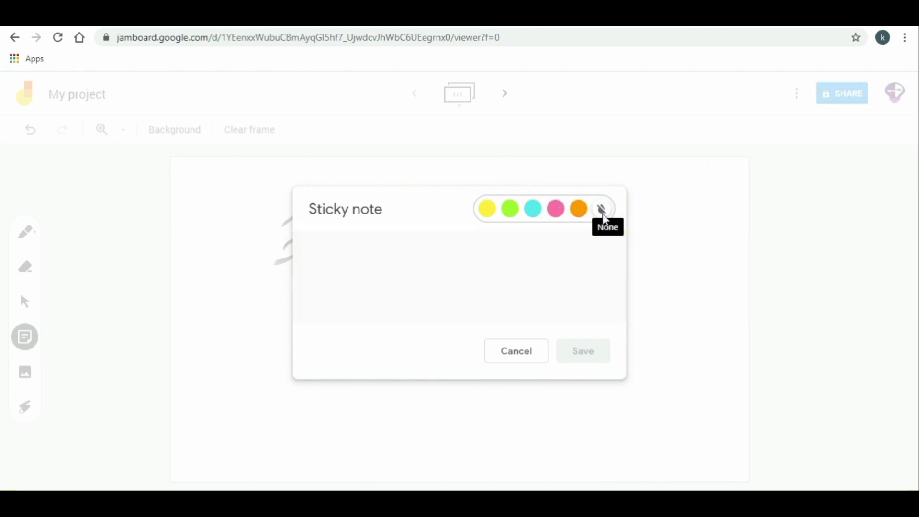
{"action": "left_click", "coordinate": [580, 210]}
{"action": "left_click", "coordinate": [533, 209]}
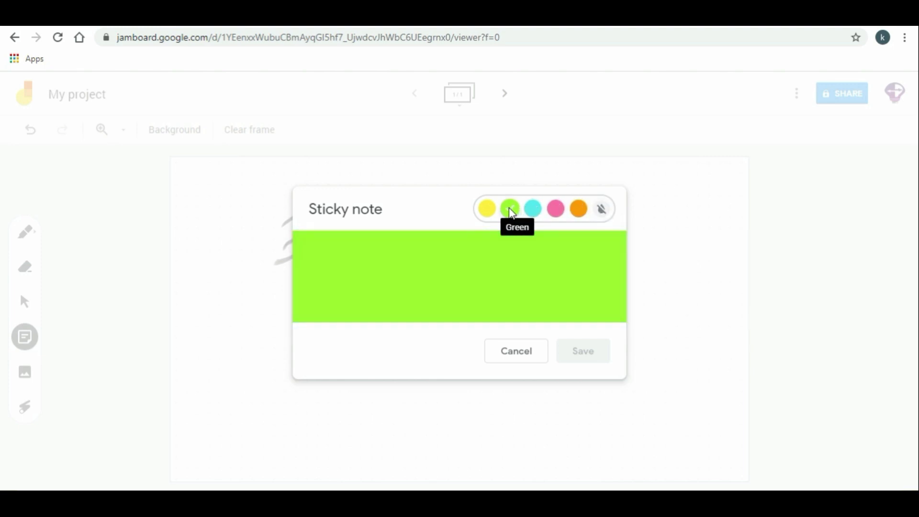
{"action": "left_click", "coordinate": [487, 209]}
{"action": "left_click", "coordinate": [511, 211]}
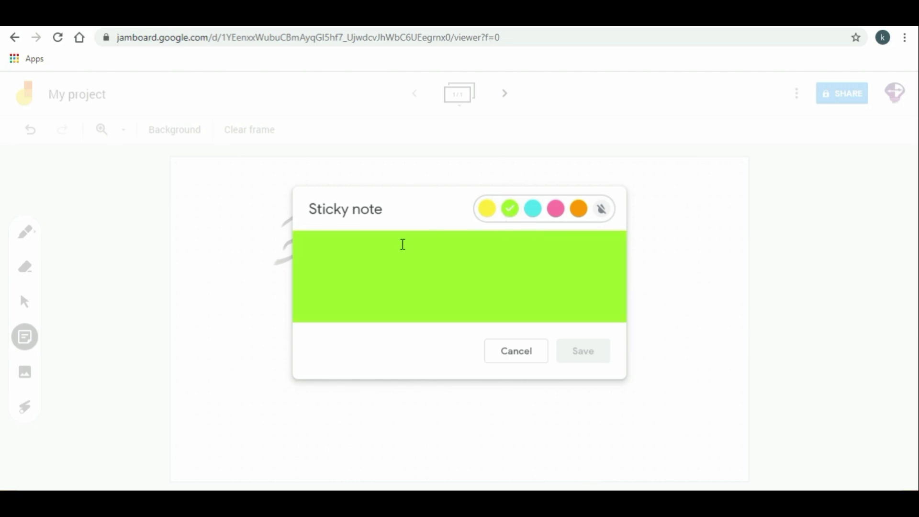
{"action": "type", "text": "Hello Students !"}
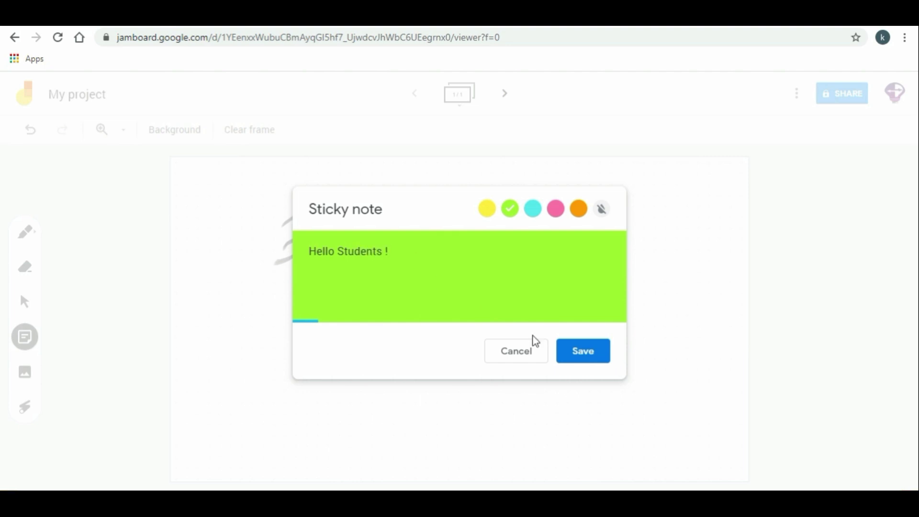
{"action": "left_click", "coordinate": [593, 352]}
Step: Enlarge the 'Hello Students !' note and place a duplicate to its lower right
{"action": "left_click_drag", "start_coordinate": [604, 211], "coordinate": [585, 209]}
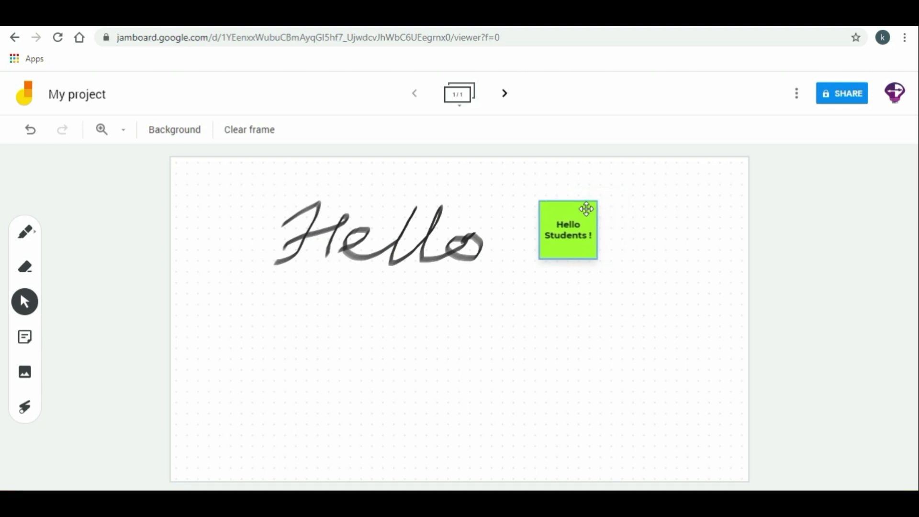
{"action": "left_click", "coordinate": [586, 210]}
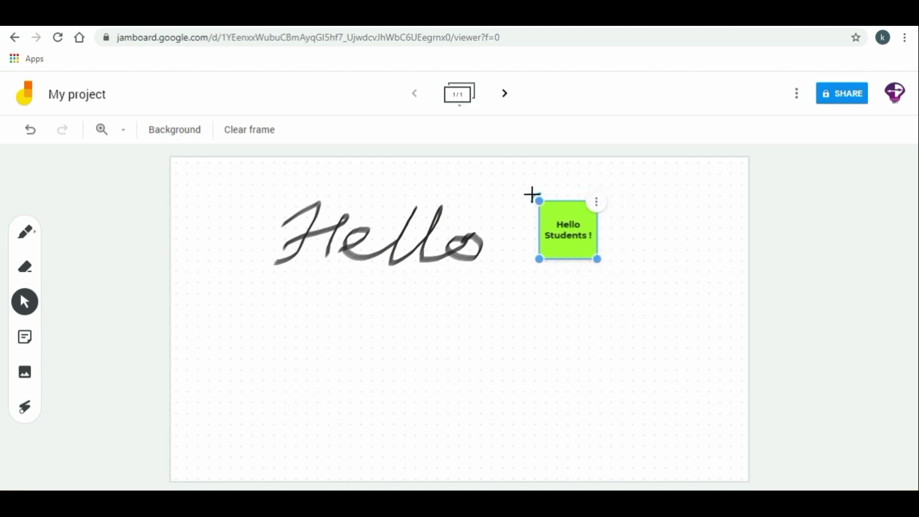
{"action": "mouse_move", "coordinate": [532, 195]}
{"action": "left_mouse_down"}
{"action": "mouse_move", "coordinate": [529, 236]}
{"action": "mouse_move", "coordinate": [531, 214]}
{"action": "mouse_move", "coordinate": [589, 183]}
{"action": "mouse_move", "coordinate": [615, 199]}
{"action": "mouse_move", "coordinate": [554, 188]}
{"action": "mouse_move", "coordinate": [543, 207]}
{"action": "left_mouse_up"}
{"action": "left_click_drag", "start_coordinate": [599, 261], "coordinate": [591, 284]}
{"action": "left_click", "coordinate": [591, 203]}
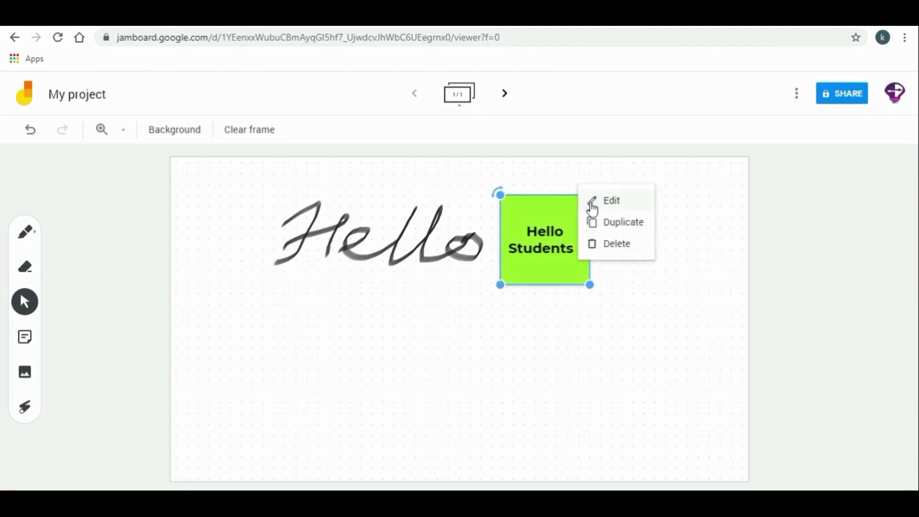
{"action": "left_click", "coordinate": [609, 223]}
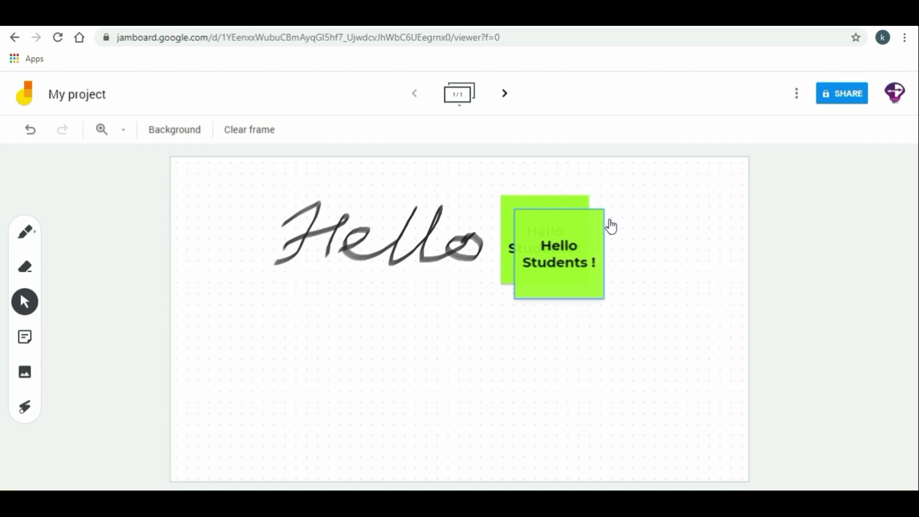
{"action": "left_click_drag", "start_coordinate": [566, 242], "coordinate": [661, 281]}
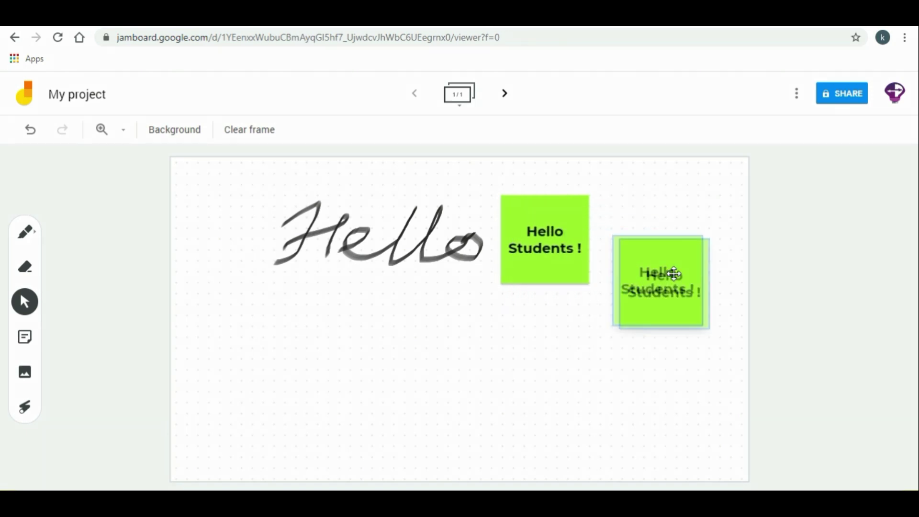
Step: Browse the image dialog's web search, Drive and Photos sources, then choose a file from the device
{"action": "left_click", "coordinate": [25, 372]}
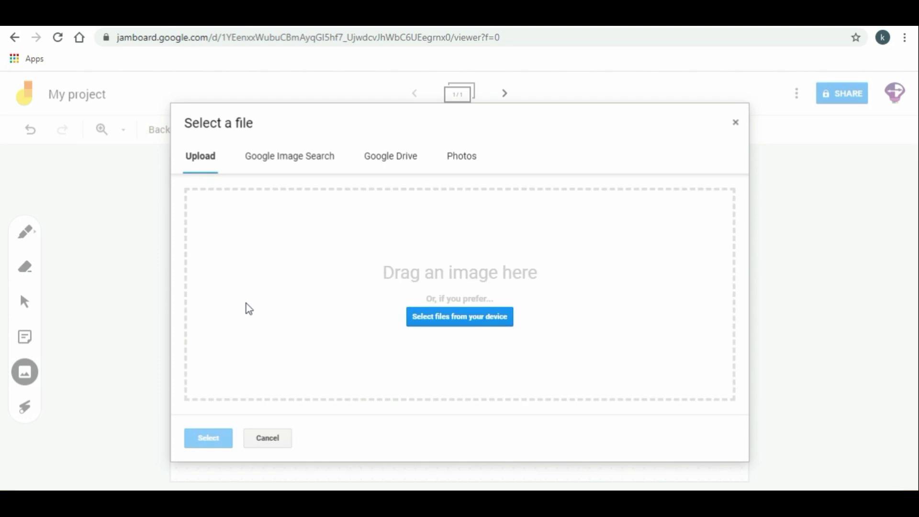
{"action": "left_click", "coordinate": [288, 165]}
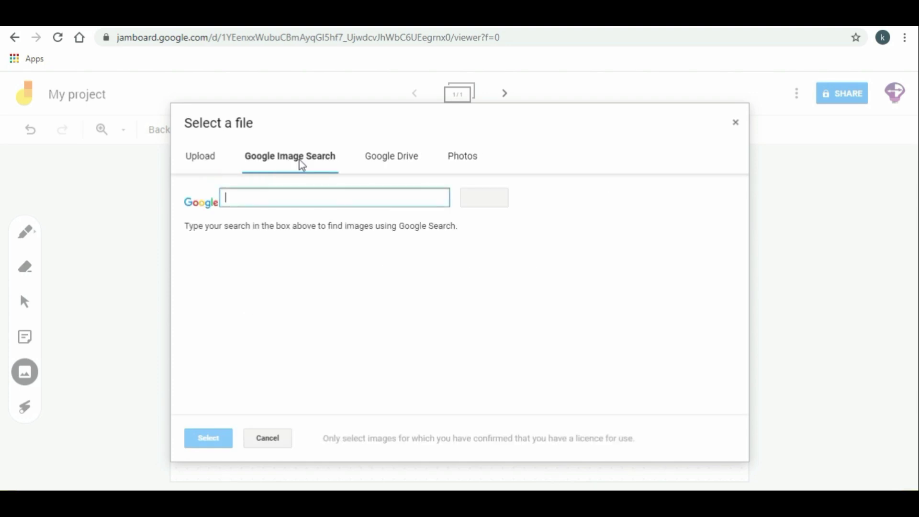
{"action": "left_click", "coordinate": [393, 158]}
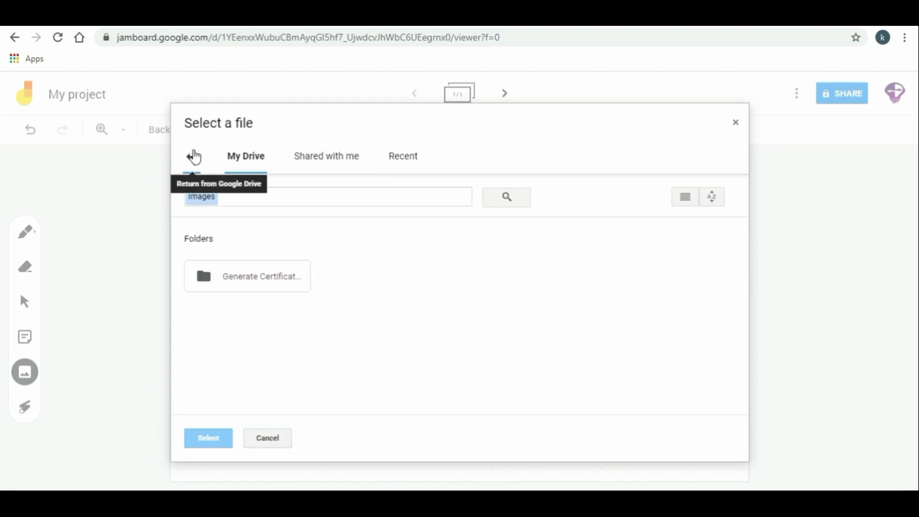
{"action": "left_click", "coordinate": [194, 157]}
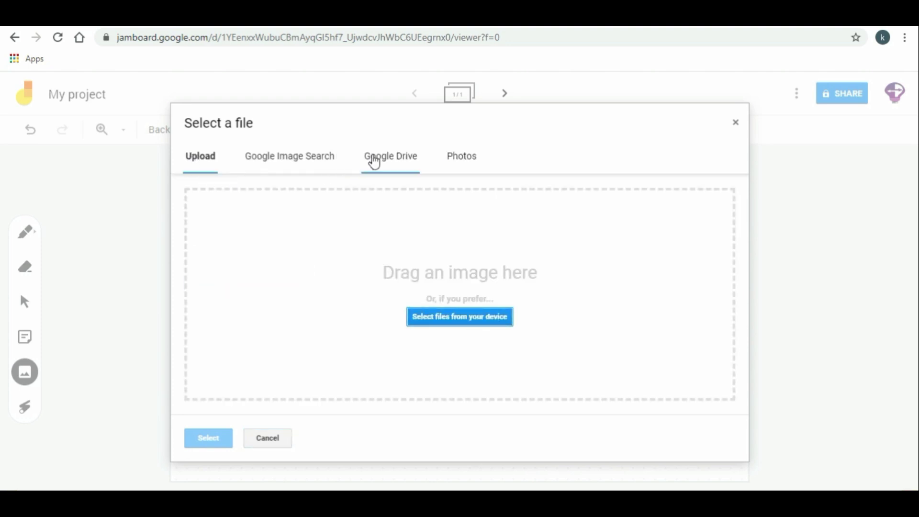
{"action": "left_click", "coordinate": [468, 162]}
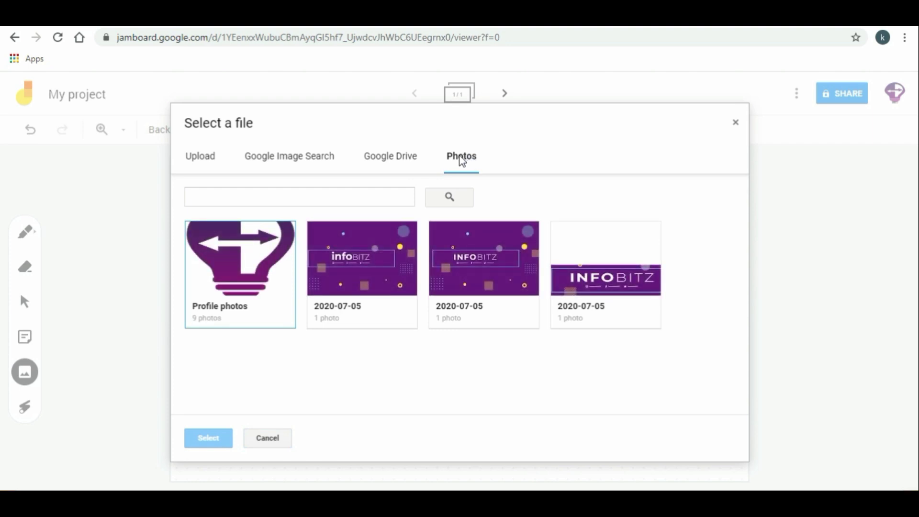
{"action": "left_click", "coordinate": [196, 165]}
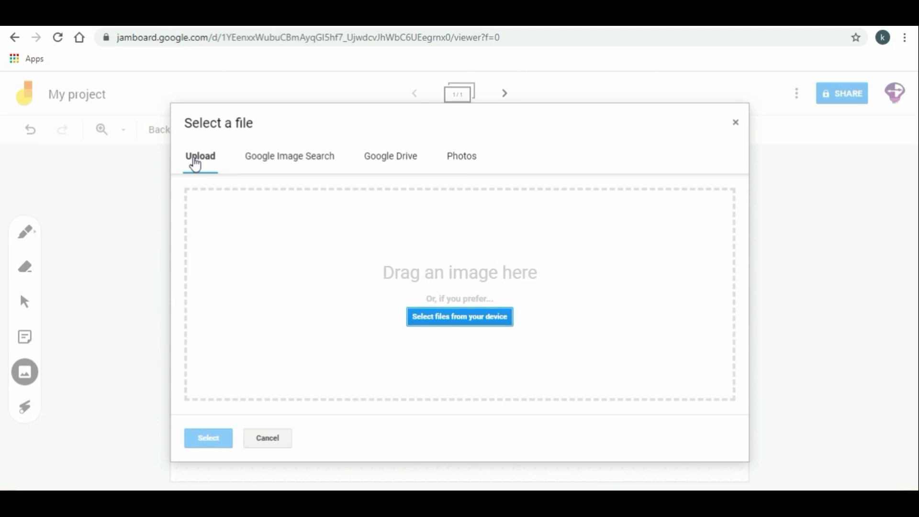
{"action": "left_click", "coordinate": [499, 318]}
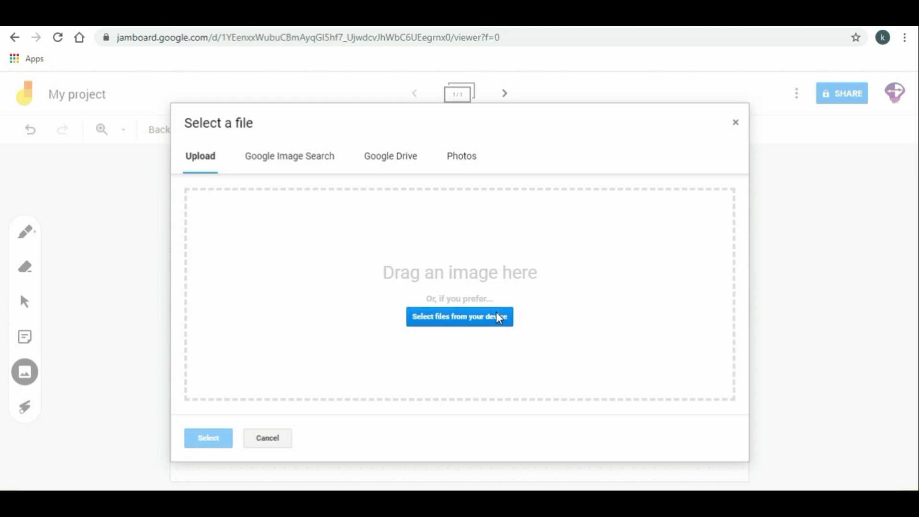
Step: Insert the sunset photo below Hello, shrink it, and place a duplicate to its right
{"action": "double_click", "coordinate": [172, 144]}
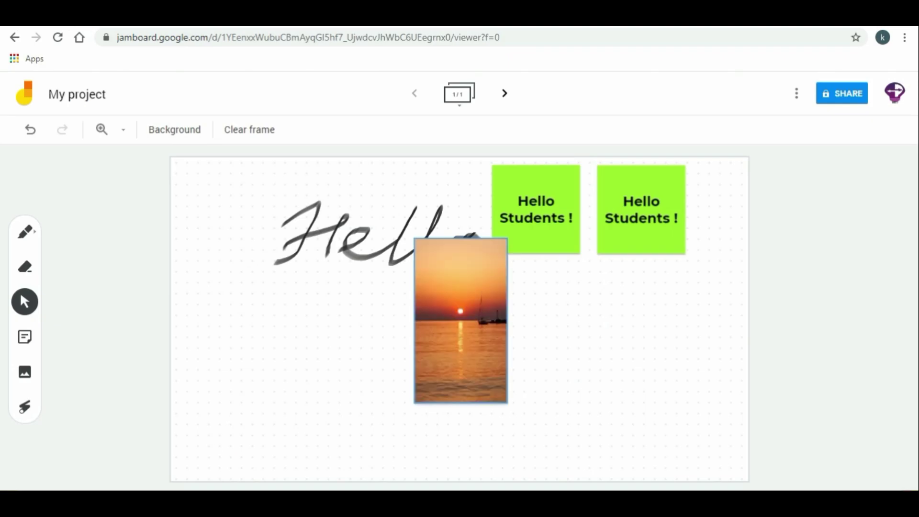
{"action": "left_click_drag", "start_coordinate": [462, 290], "coordinate": [377, 344]}
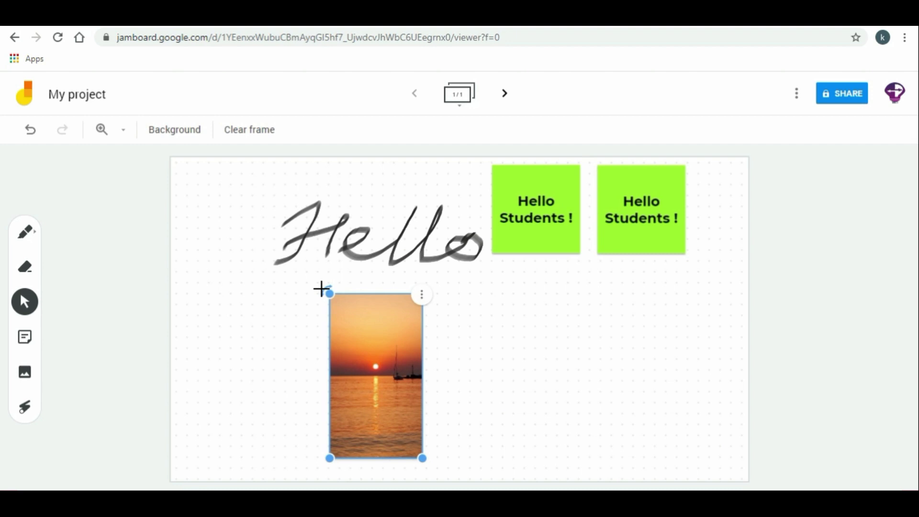
{"action": "mouse_move", "coordinate": [329, 292]}
{"action": "left_mouse_down"}
{"action": "mouse_move", "coordinate": [383, 273]}
{"action": "mouse_move", "coordinate": [329, 293]}
{"action": "mouse_move", "coordinate": [320, 279]}
{"action": "left_mouse_up"}
{"action": "mouse_move", "coordinate": [424, 457]}
{"action": "left_mouse_down"}
{"action": "mouse_move", "coordinate": [463, 484]}
{"action": "mouse_move", "coordinate": [386, 390]}
{"action": "left_mouse_up"}
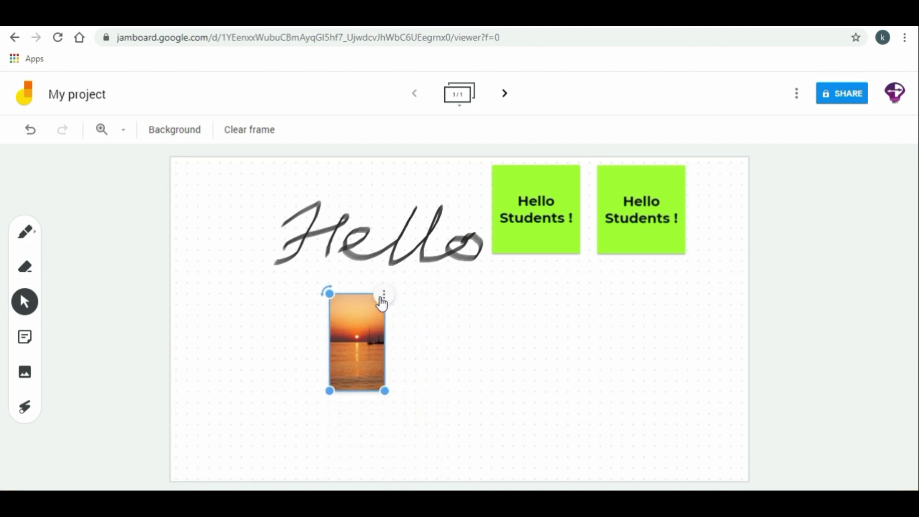
{"action": "left_click", "coordinate": [384, 295]}
{"action": "left_click", "coordinate": [393, 303]}
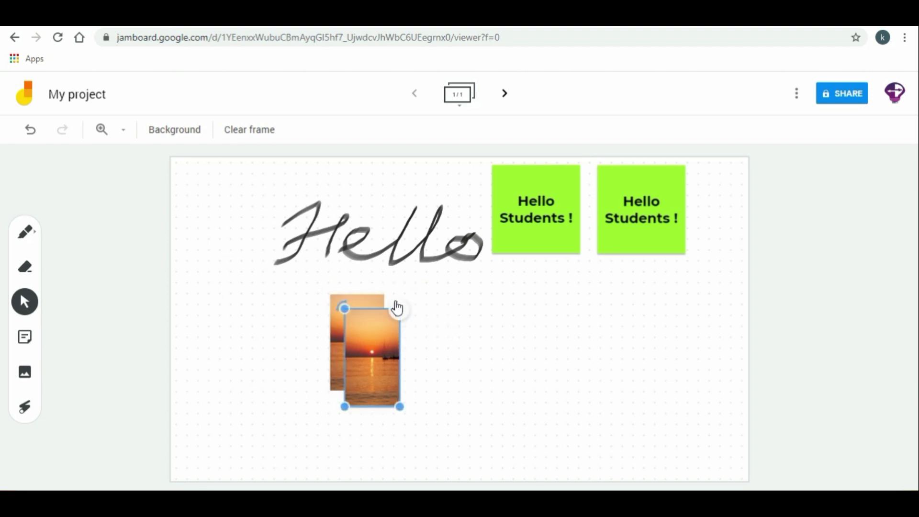
{"action": "left_click_drag", "start_coordinate": [373, 328], "coordinate": [418, 319]}
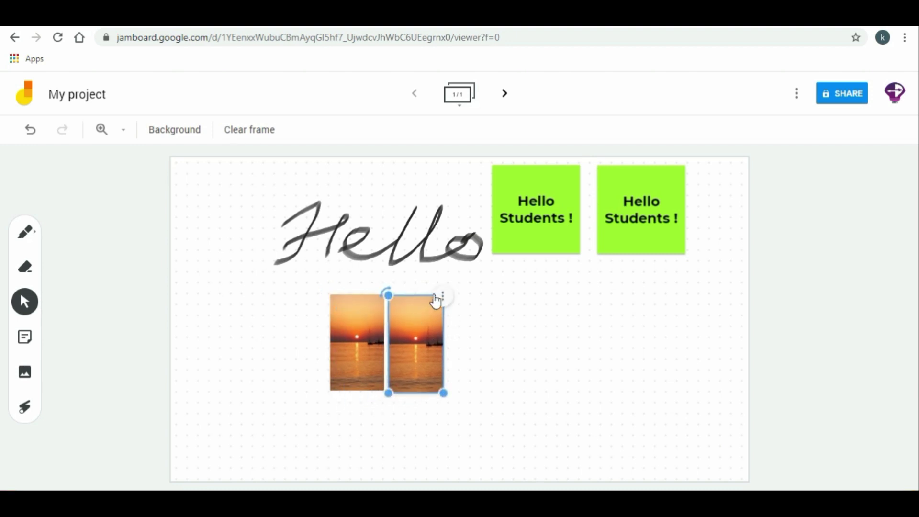
Step: Add a third sunset copy and draw laser-pointer trails under Hello and across the images
{"action": "key", "text": "ctrl+d"}
{"action": "left_click", "coordinate": [26, 410]}
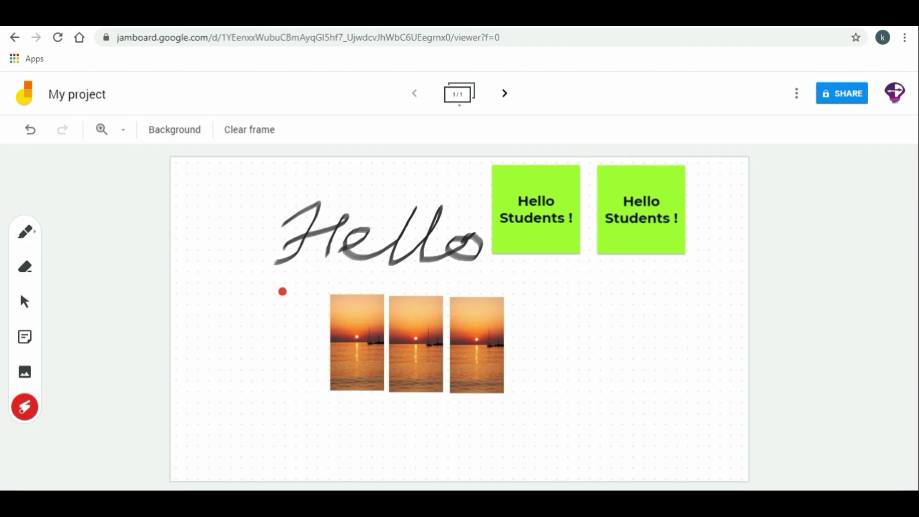
{"action": "left_click_drag", "start_coordinate": [474, 255], "coordinate": [525, 250]}
{"action": "left_click_drag", "start_coordinate": [303, 294], "coordinate": [532, 266]}
{"action": "mouse_move", "coordinate": [298, 284]}
{"action": "left_mouse_down"}
{"action": "mouse_move", "coordinate": [438, 209]}
{"action": "mouse_move", "coordinate": [353, 271]}
{"action": "left_mouse_up"}
{"action": "mouse_move", "coordinate": [561, 322]}
{"action": "left_mouse_down"}
{"action": "mouse_move", "coordinate": [583, 330]}
{"action": "mouse_move", "coordinate": [713, 189]}
{"action": "left_mouse_up"}
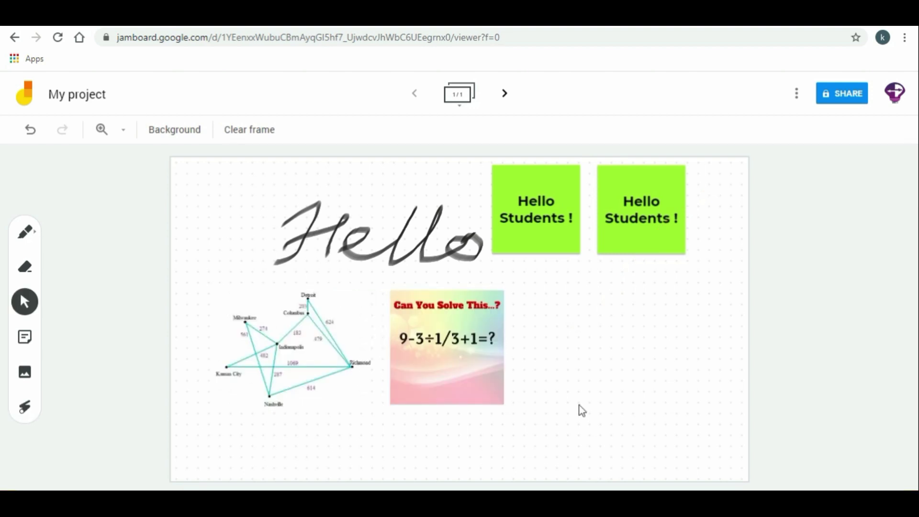
Step: Add blank frames up to six, return to frame 1, and open and close the frame overview
{"action": "left_click", "coordinate": [507, 95]}
{"action": "left_click", "coordinate": [507, 95]}
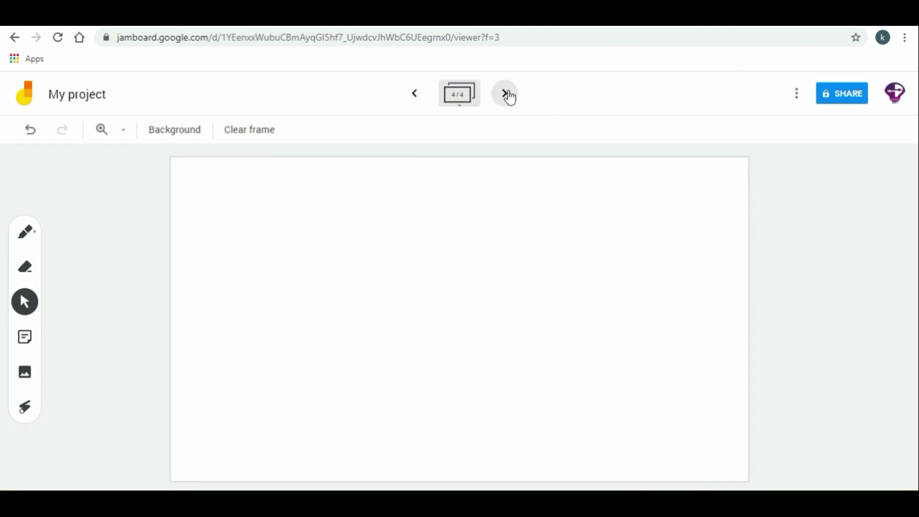
{"action": "left_click", "coordinate": [508, 95]}
{"action": "left_click", "coordinate": [417, 92]}
{"action": "left_click", "coordinate": [417, 91]}
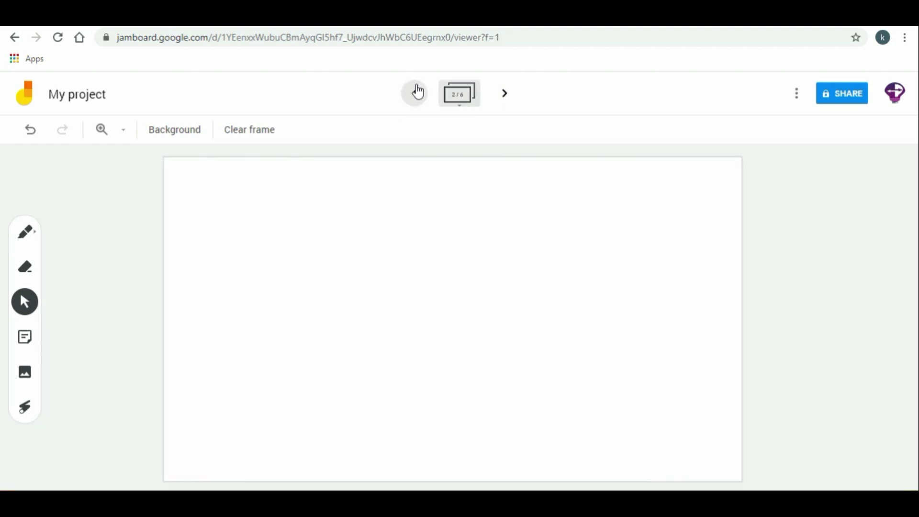
{"action": "left_click", "coordinate": [457, 97]}
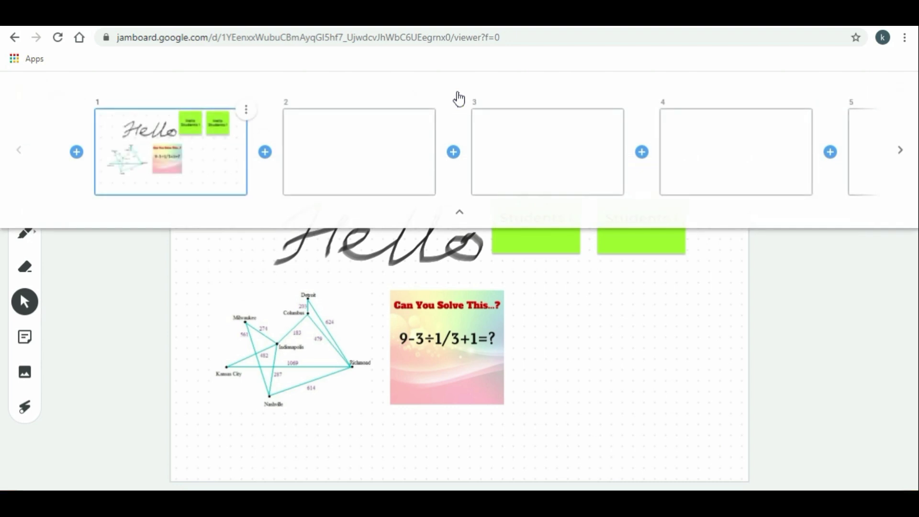
{"action": "left_click", "coordinate": [460, 215]}
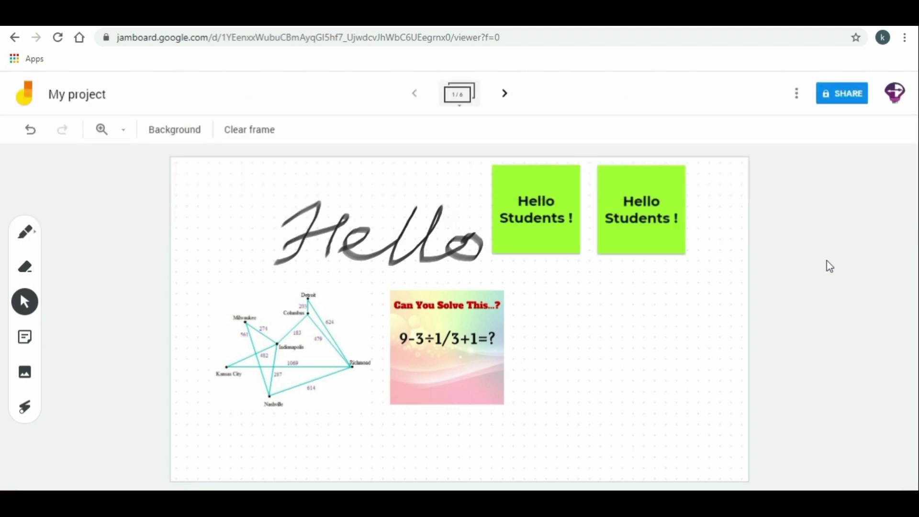
Step: Download the whole jam as My project.pdf and open the downloaded PDF
{"action": "left_click", "coordinate": [796, 98]}
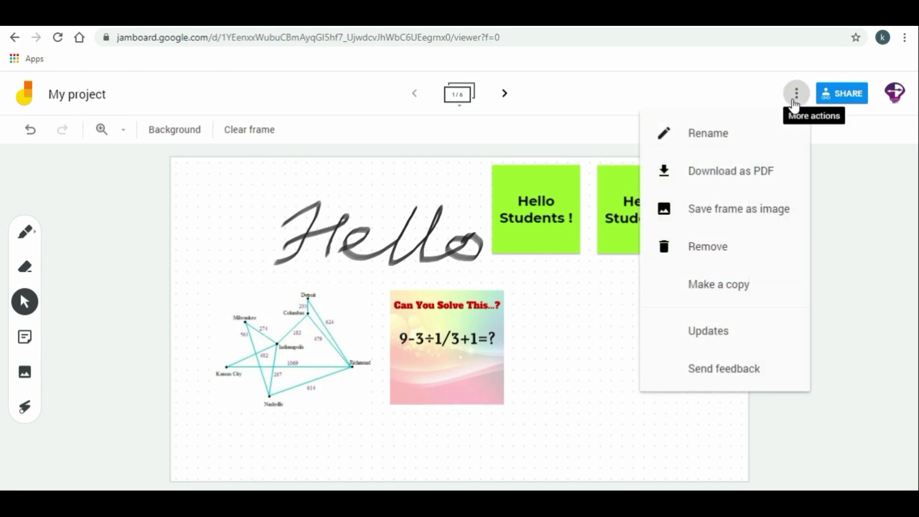
{"action": "left_click", "coordinate": [749, 173]}
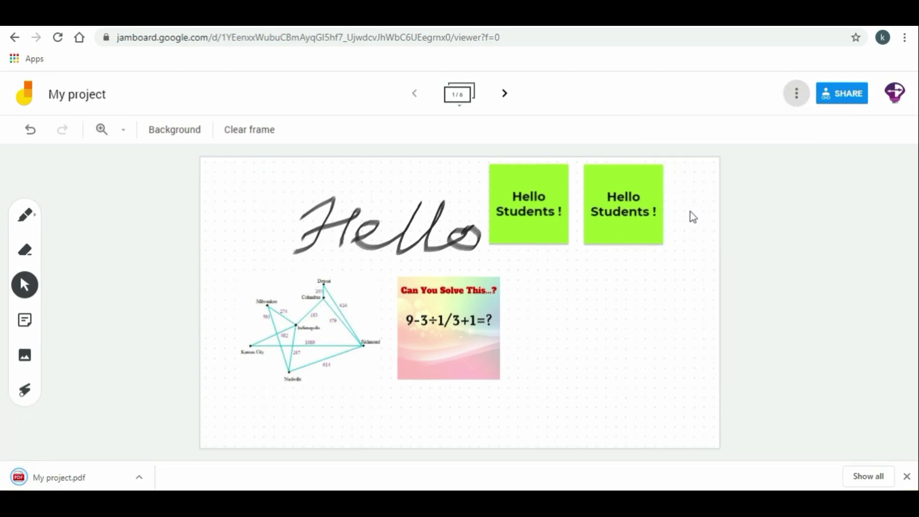
{"action": "left_click", "coordinate": [94, 481]}
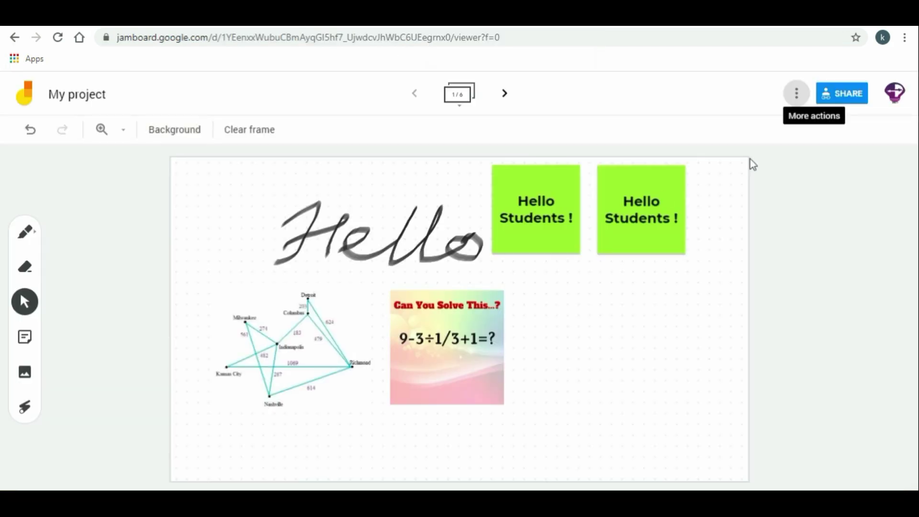
Step: Save the current frame as a PNG image and open it in Photos
{"action": "left_click", "coordinate": [797, 98]}
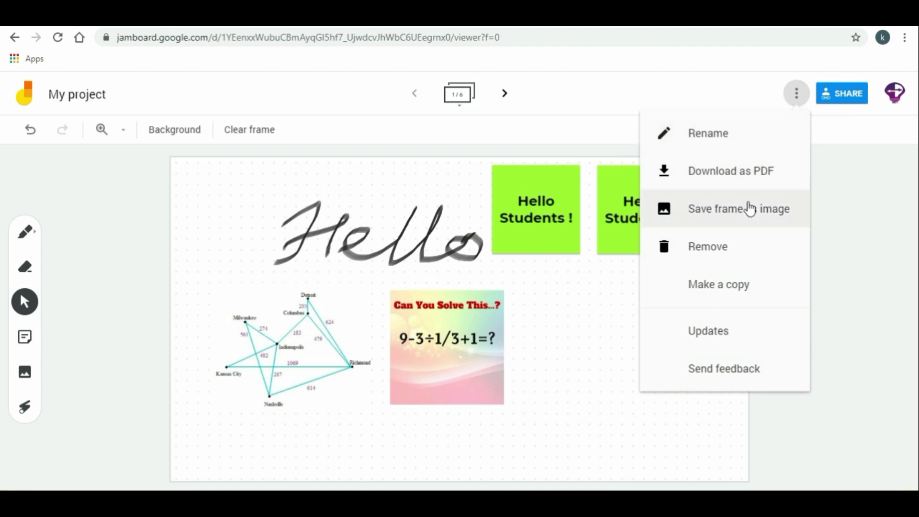
{"action": "left_click", "coordinate": [749, 209]}
{"action": "left_click", "coordinate": [92, 479]}
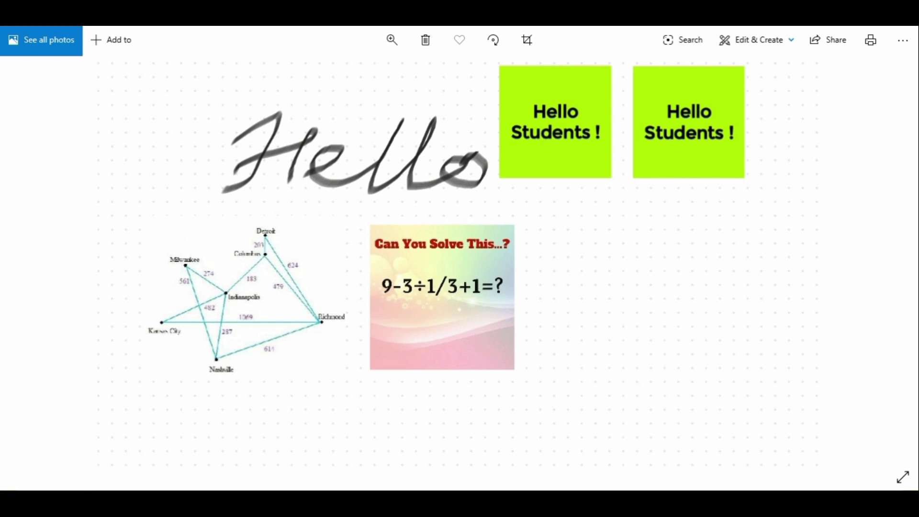
Step: Close the Photos window showing the frame image to return to the Jamboard tab
{"action": "left_click", "coordinate": [906, 30]}
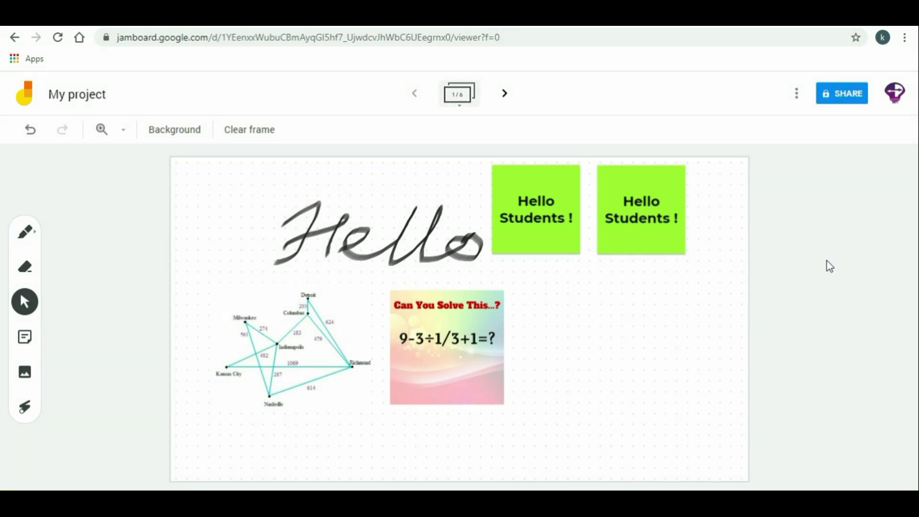
Step: Start sharing My project with a suggested student account and the message 'Hello Student'
{"action": "left_click", "coordinate": [840, 94]}
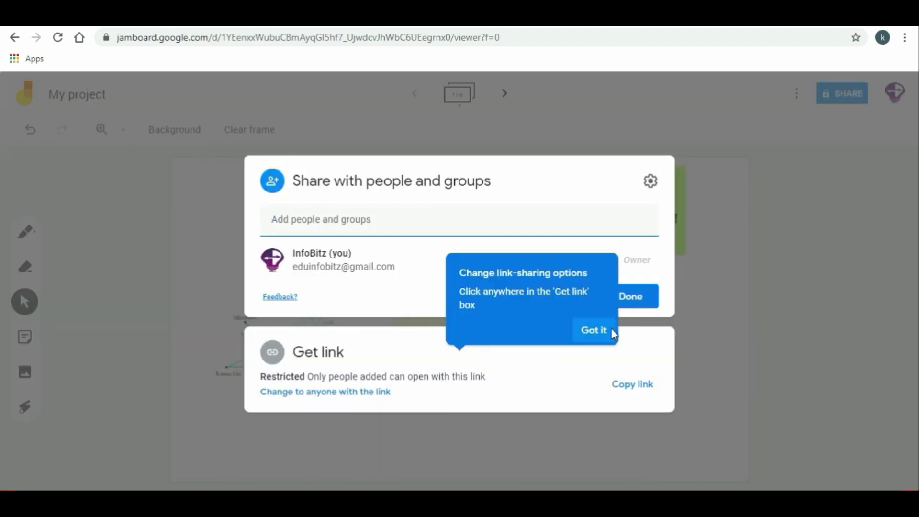
{"action": "left_click", "coordinate": [359, 220]}
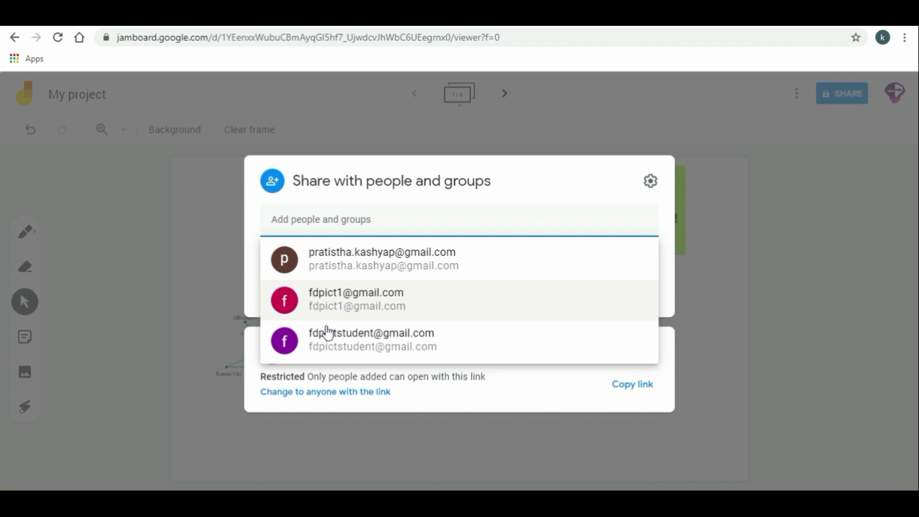
{"action": "left_click", "coordinate": [330, 341]}
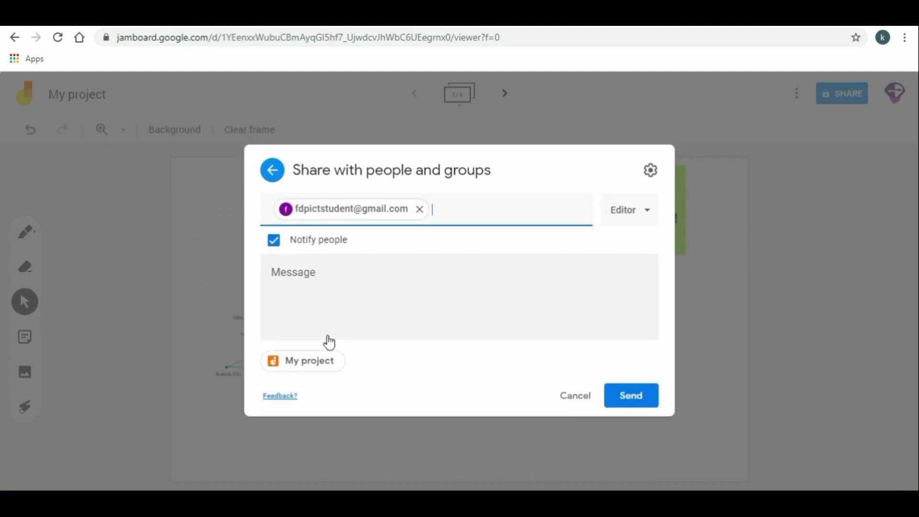
{"action": "left_click", "coordinate": [353, 287]}
{"action": "type", "text": "Hell"}
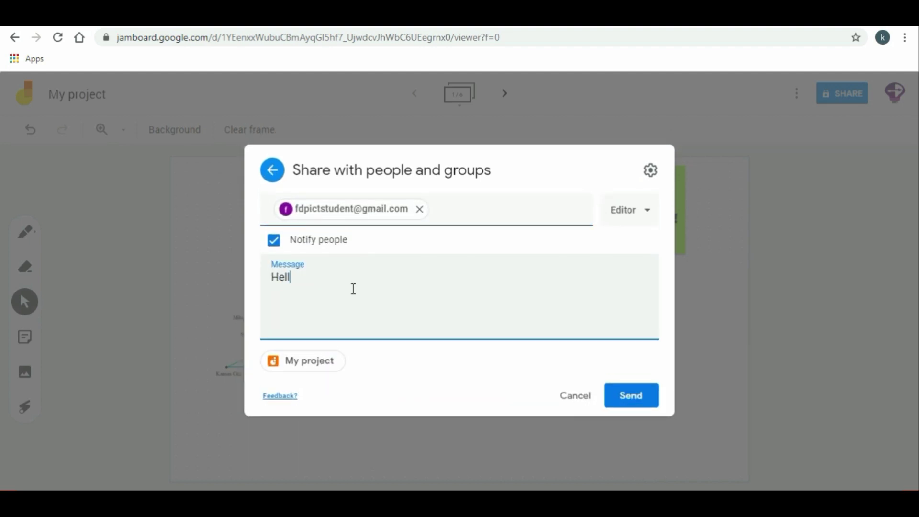
{"action": "type", "text": "o Stude"}
{"action": "type", "text": "nt."}
Step: Switch the invitee's role to Viewer and back to Editor, then cancel the invitation
{"action": "left_click", "coordinate": [647, 208]}
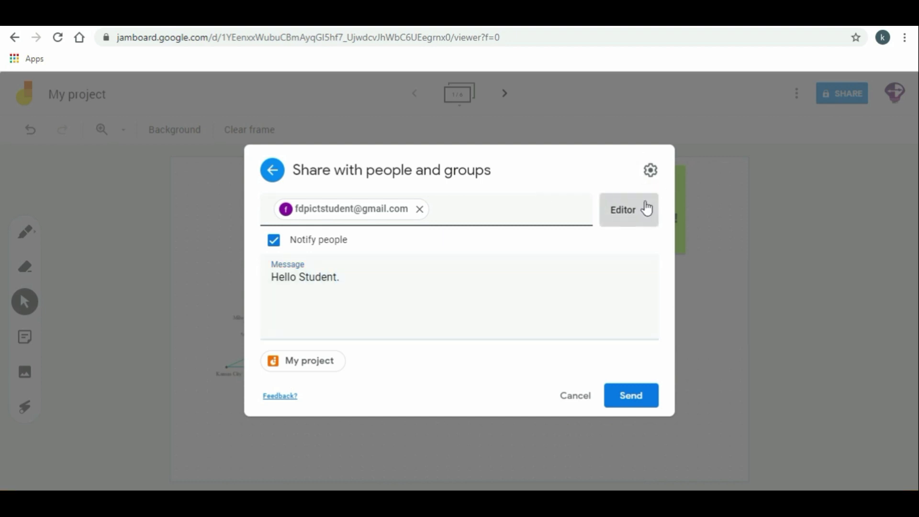
{"action": "left_click", "coordinate": [624, 247]}
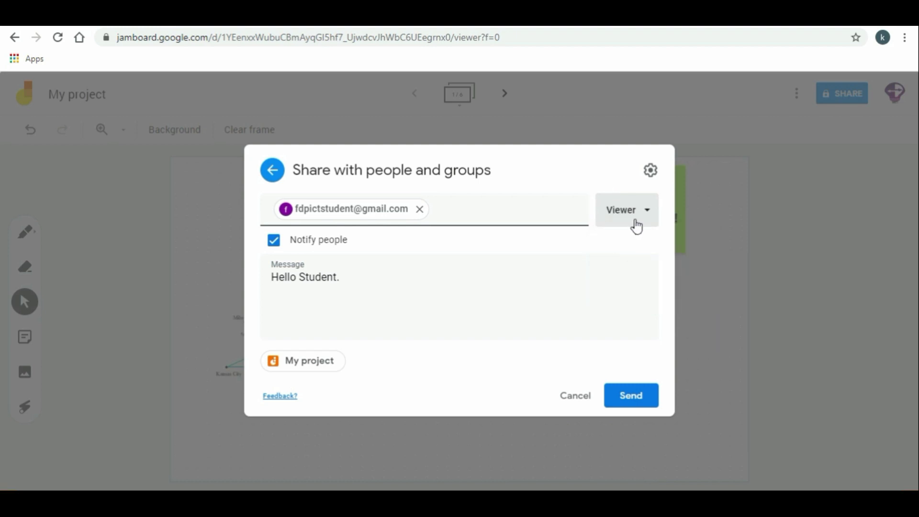
{"action": "left_click", "coordinate": [636, 221]}
{"action": "left_click", "coordinate": [638, 281]}
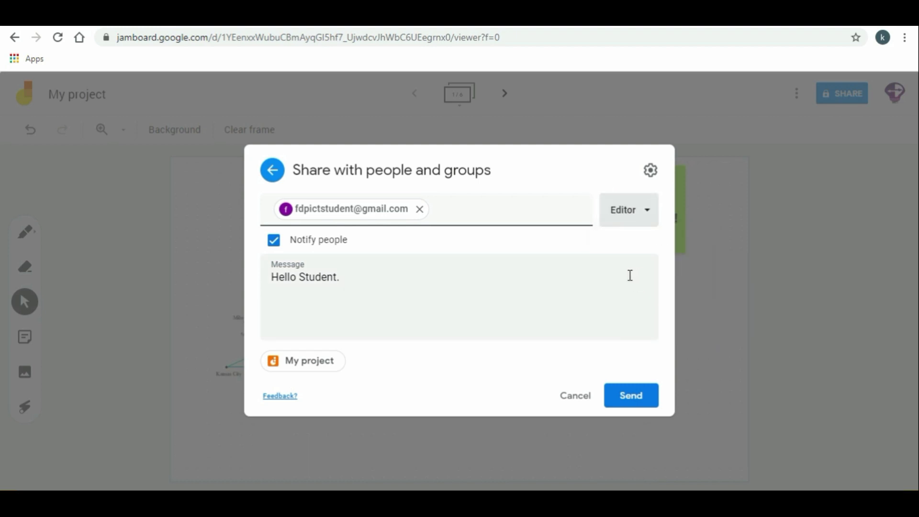
{"action": "left_click", "coordinate": [569, 399]}
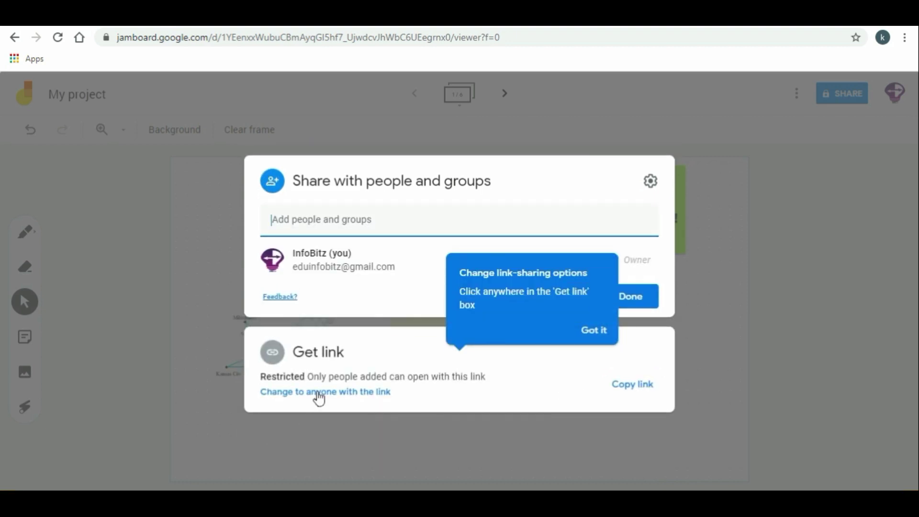
Step: Set link access to 'Anyone with the link' as Editor and copy the link
{"action": "left_click", "coordinate": [330, 354]}
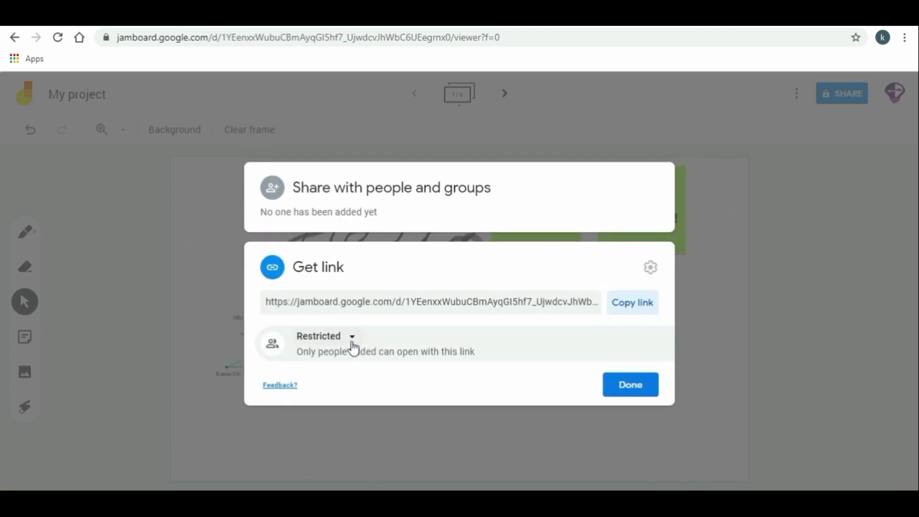
{"action": "left_click", "coordinate": [350, 341]}
{"action": "left_click", "coordinate": [369, 402]}
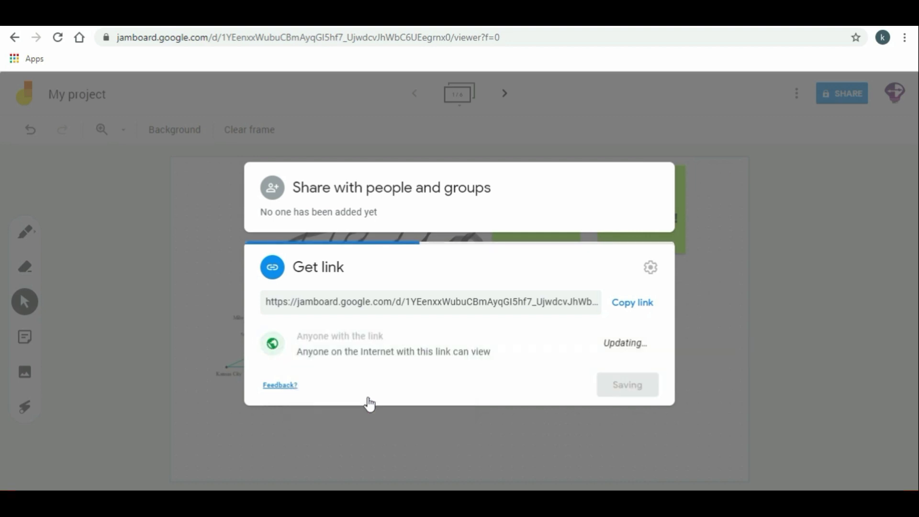
{"action": "left_click", "coordinate": [630, 345]}
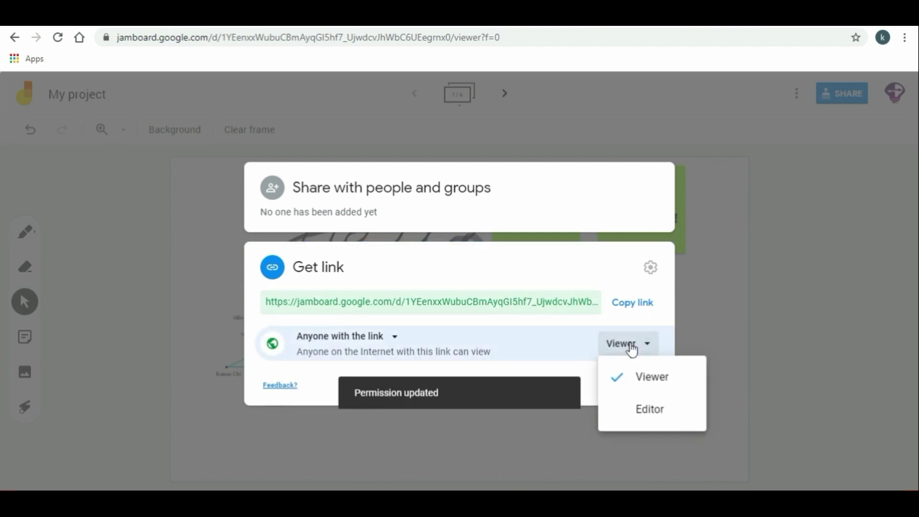
{"action": "left_click", "coordinate": [651, 410]}
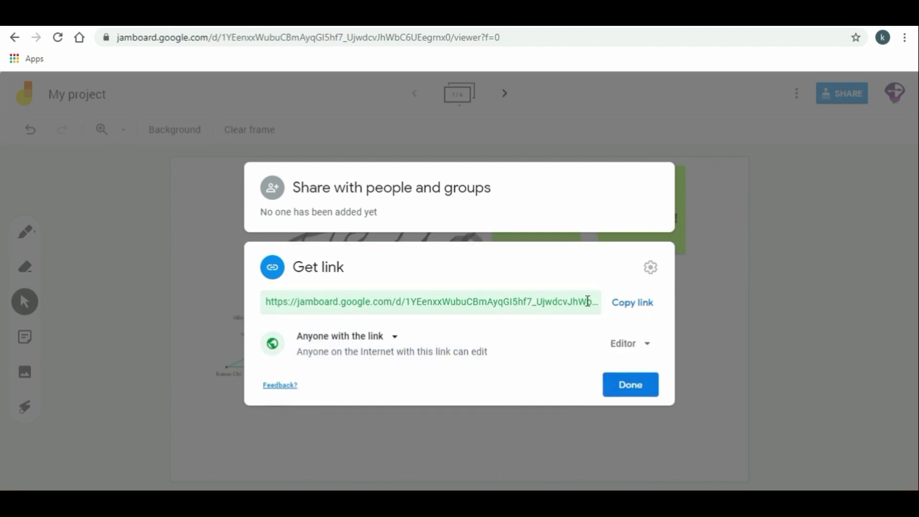
{"action": "left_click", "coordinate": [632, 310]}
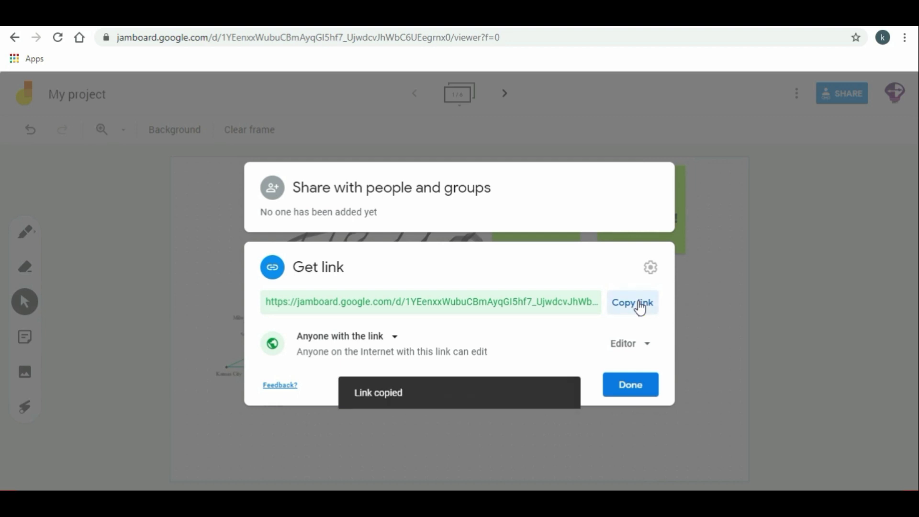
Step: Post the pasted My project board link to the DEMO class stream
{"action": "left_click", "coordinate": [645, 386]}
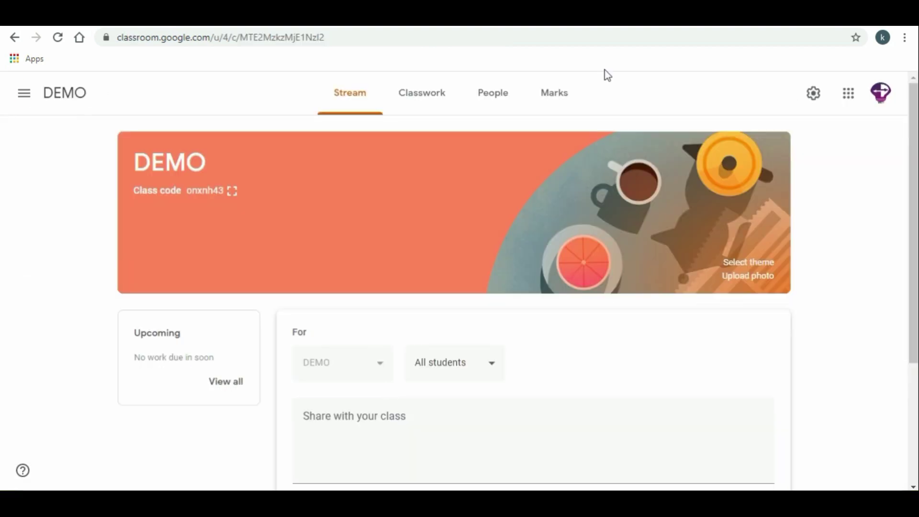
{"action": "left_click", "coordinate": [414, 432]}
{"action": "key", "text": "ctrl+v"}
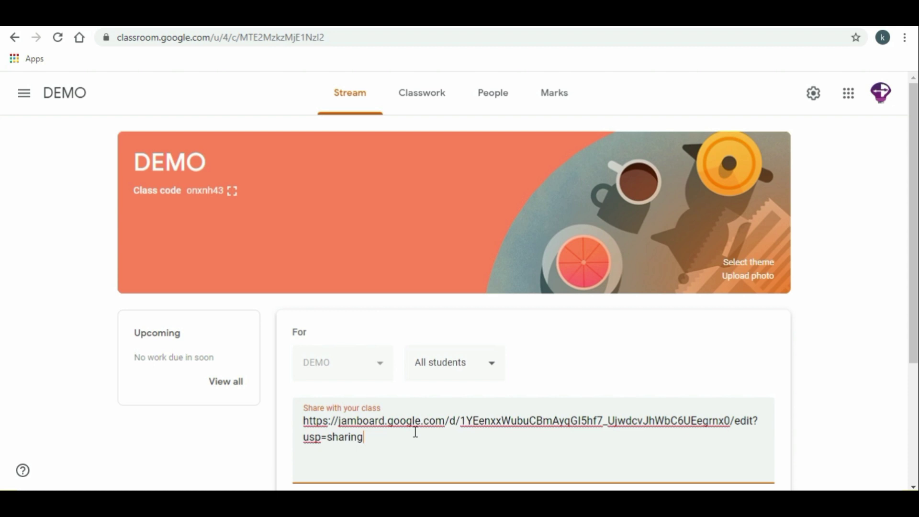
{"action": "scroll", "coordinate": [810, 385], "scroll_direction": "down", "scroll_amount": 2}
{"action": "left_click", "coordinate": [725, 429]}
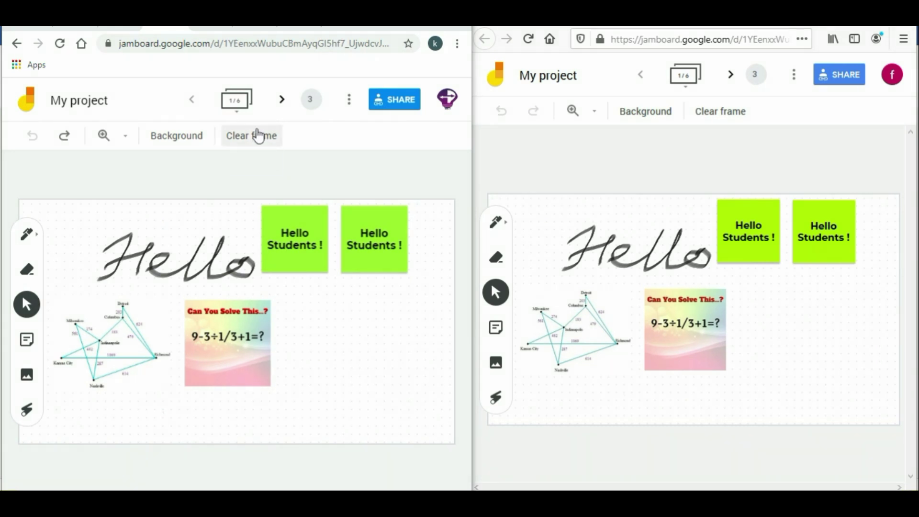
{"action": "left_click", "coordinate": [258, 136]}
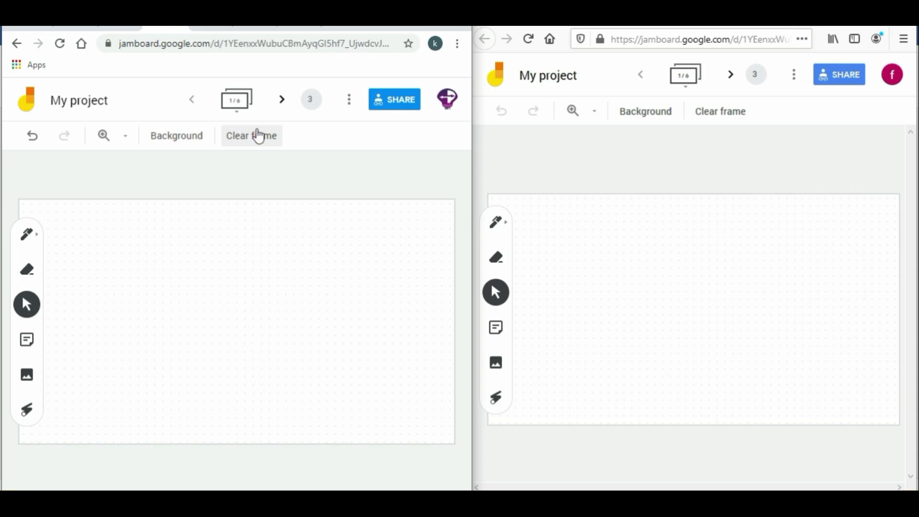
{"action": "key", "text": "ctrl+z"}
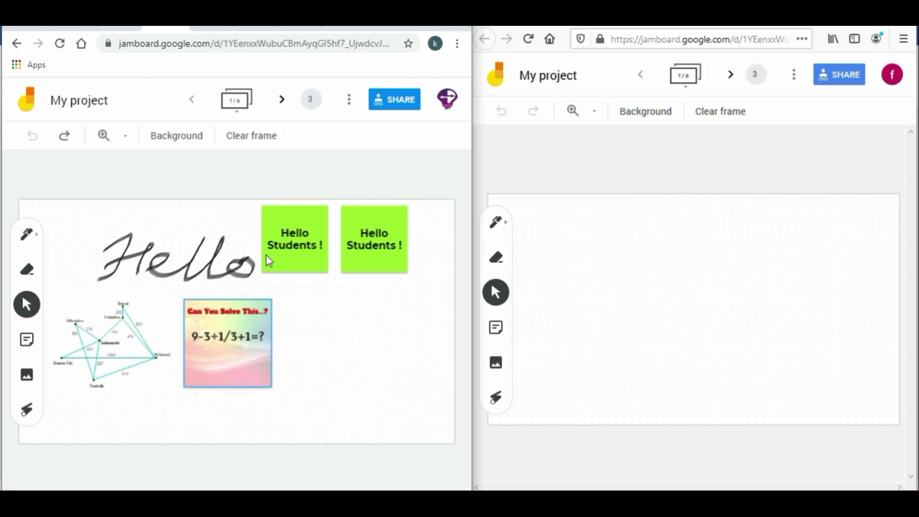
{"action": "left_click", "coordinate": [27, 410]}
{"action": "mouse_move", "coordinate": [180, 388]}
{"action": "left_mouse_down"}
{"action": "mouse_move", "coordinate": [311, 373]}
{"action": "mouse_move", "coordinate": [253, 290]}
{"action": "mouse_move", "coordinate": [168, 382]}
{"action": "mouse_move", "coordinate": [267, 389]}
{"action": "left_mouse_up"}
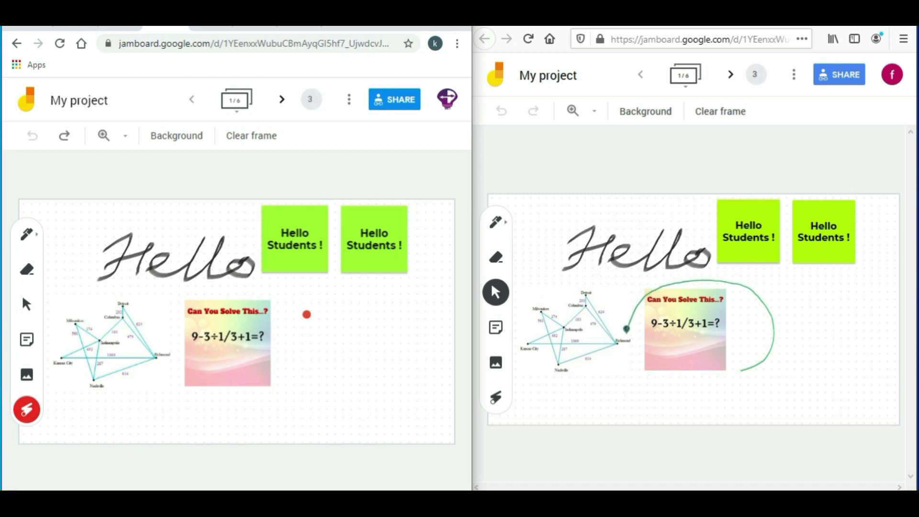
{"action": "mouse_move", "coordinate": [315, 294]}
{"action": "left_mouse_down"}
{"action": "mouse_move", "coordinate": [337, 312]}
{"action": "mouse_move", "coordinate": [421, 248]}
{"action": "left_mouse_up"}
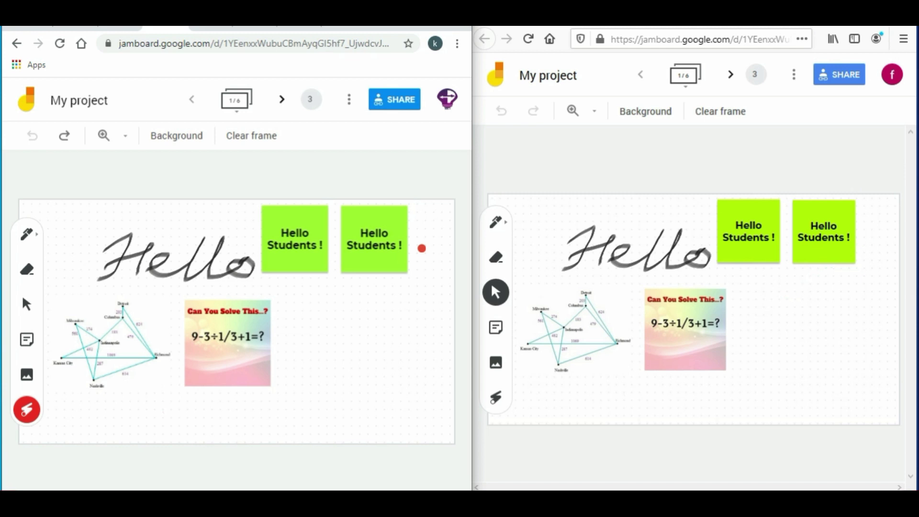
Step: Redo the pink 'can you solve this?' note, erase the end of Hello, then undo the erase
{"action": "key", "text": "ctrl+y"}
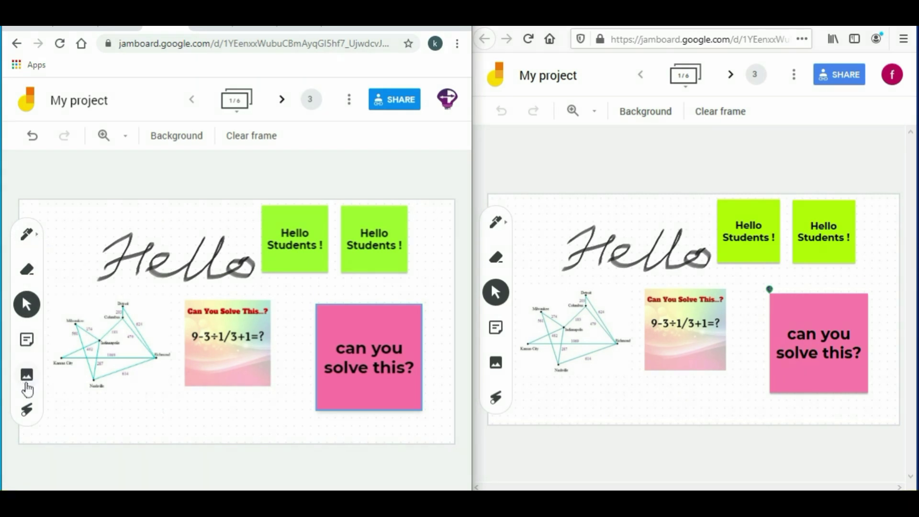
{"action": "left_click", "coordinate": [26, 269]}
{"action": "left_click", "coordinate": [496, 257]}
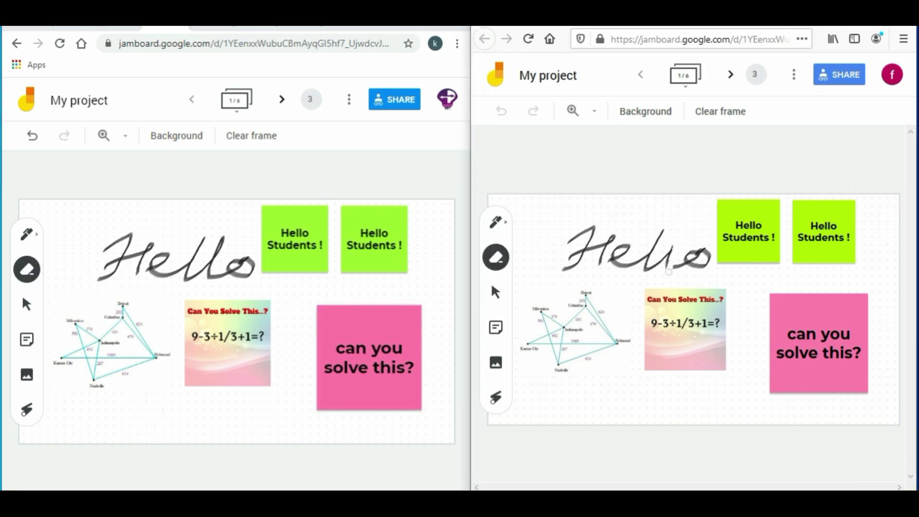
{"action": "mouse_move", "coordinate": [669, 271]}
{"action": "left_mouse_down"}
{"action": "mouse_move", "coordinate": [685, 266]}
{"action": "mouse_move", "coordinate": [653, 259]}
{"action": "mouse_move", "coordinate": [685, 265]}
{"action": "left_mouse_up"}
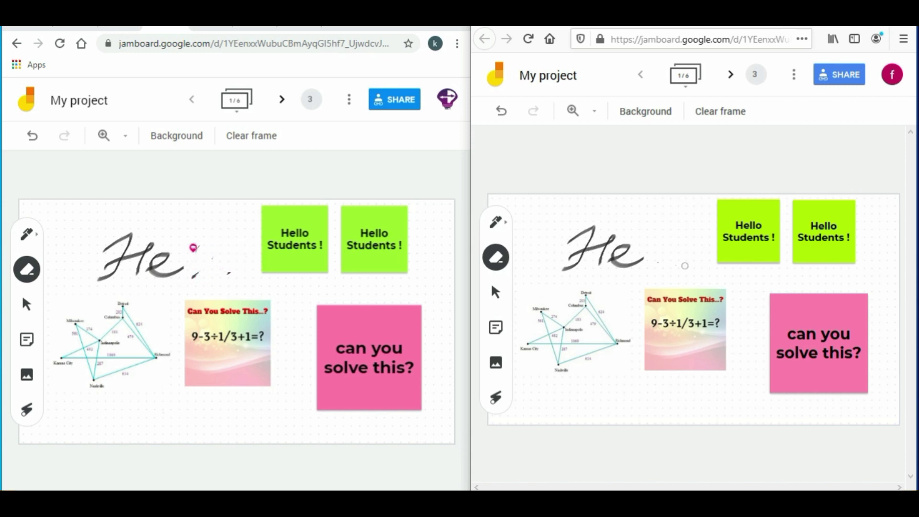
{"action": "key", "text": "ctrl+z"}
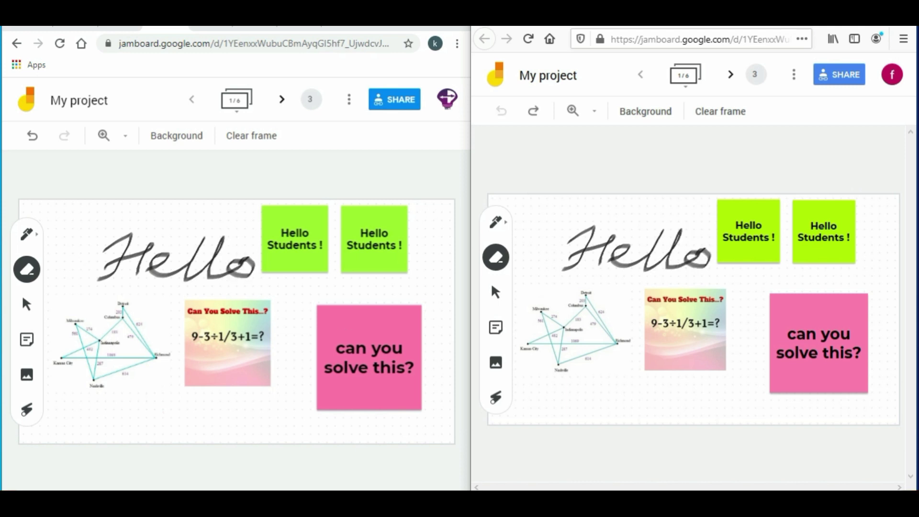
{"action": "left_click", "coordinate": [397, 104]}
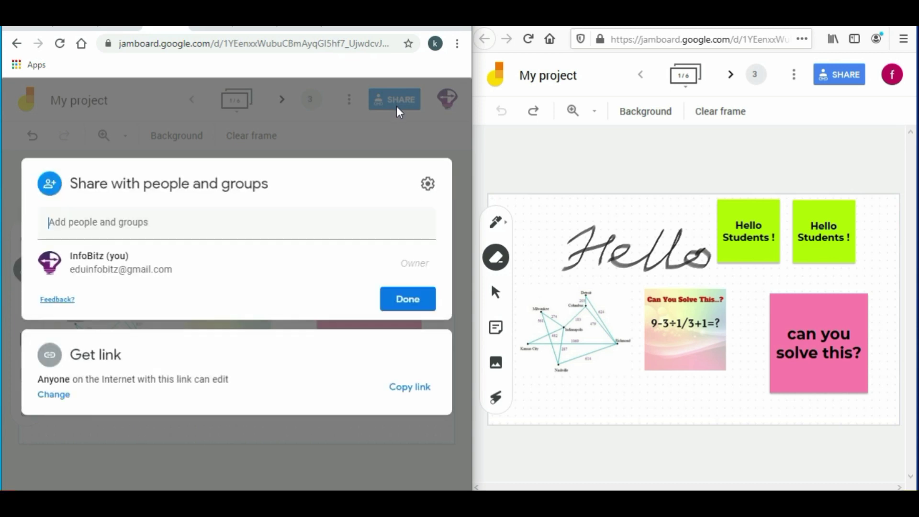
{"action": "left_click", "coordinate": [53, 394]}
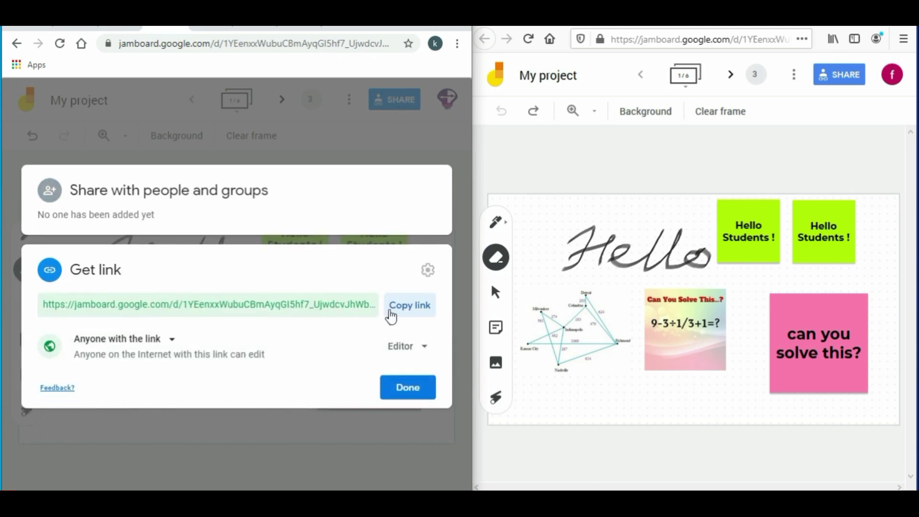
{"action": "left_click", "coordinate": [407, 346]}
{"action": "left_click", "coordinate": [388, 384]}
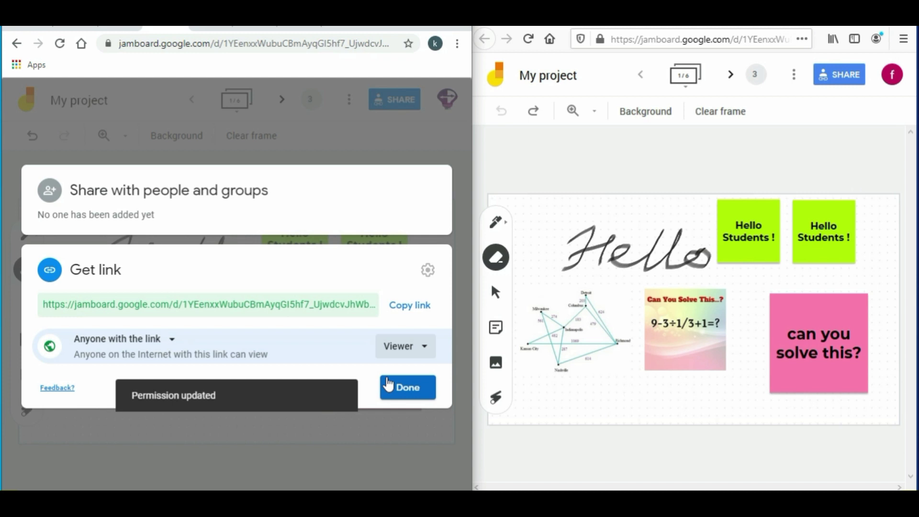
{"action": "left_click", "coordinate": [388, 386]}
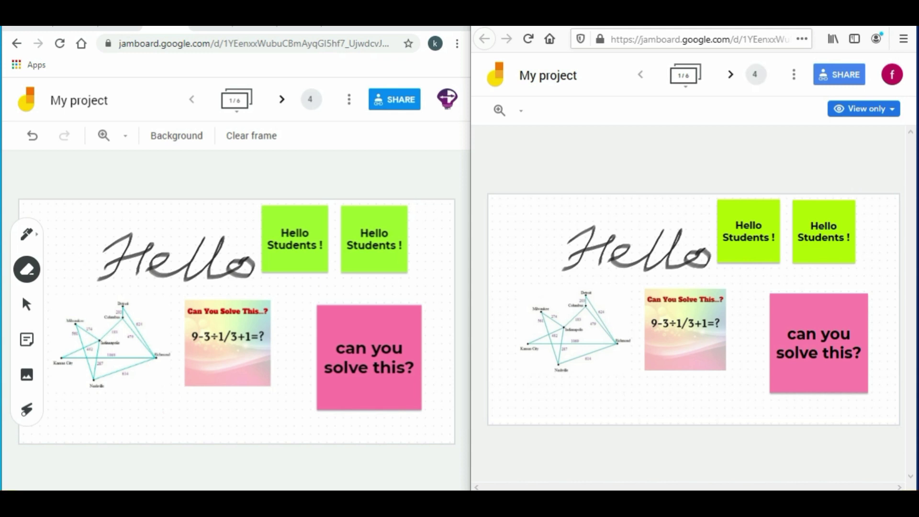
{"action": "left_click", "coordinate": [398, 99]}
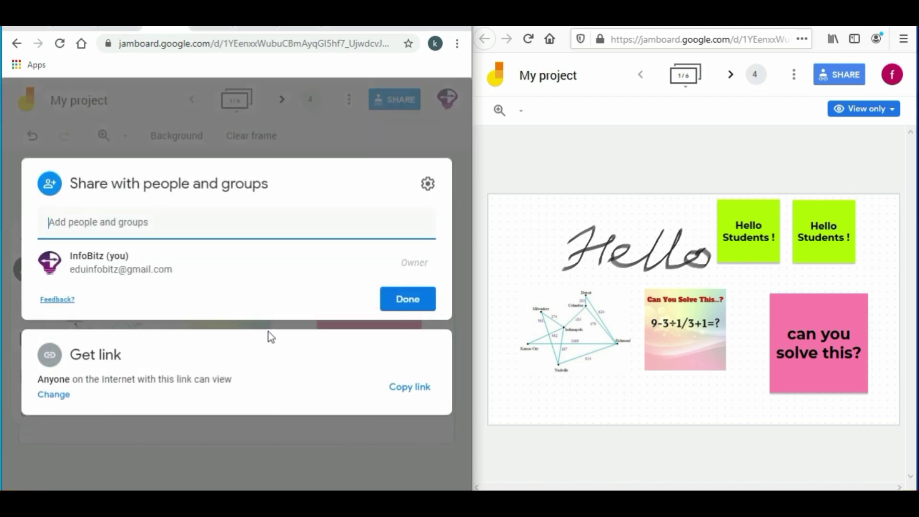
{"action": "left_click", "coordinate": [54, 397]}
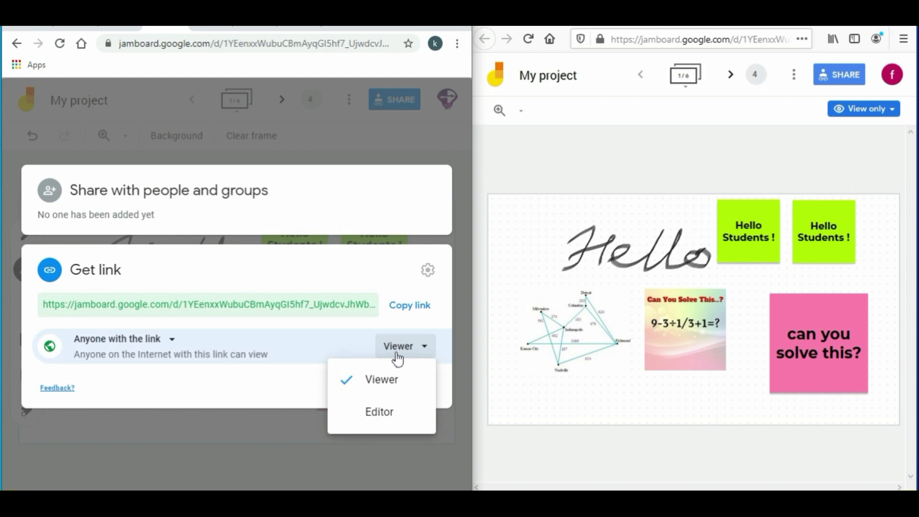
{"action": "left_click", "coordinate": [379, 411]}
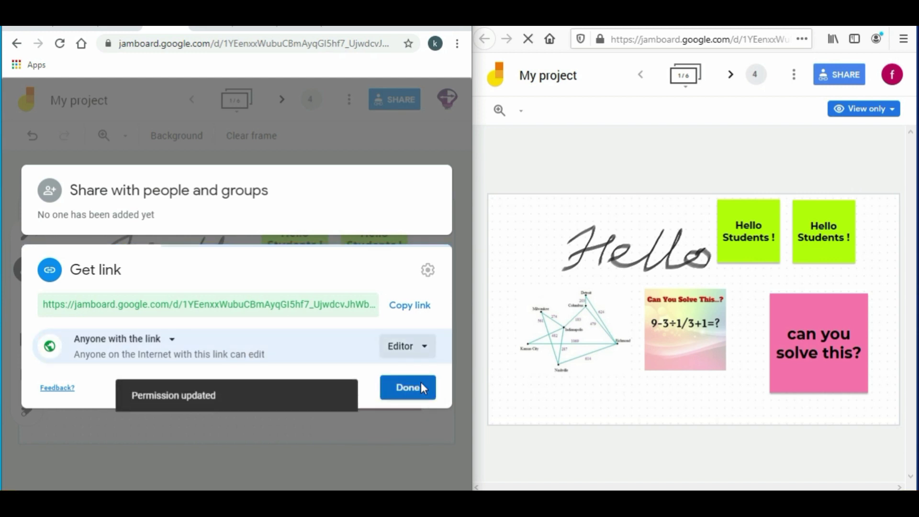
{"action": "left_click", "coordinate": [422, 385]}
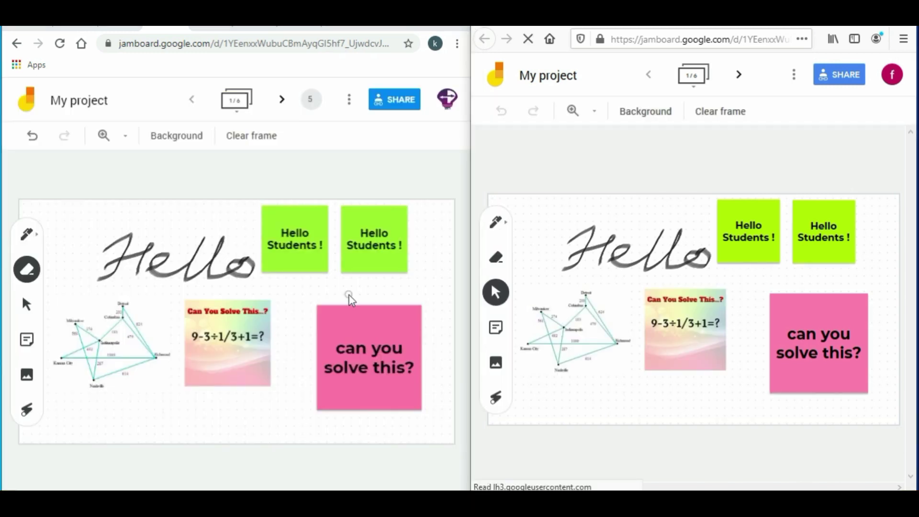